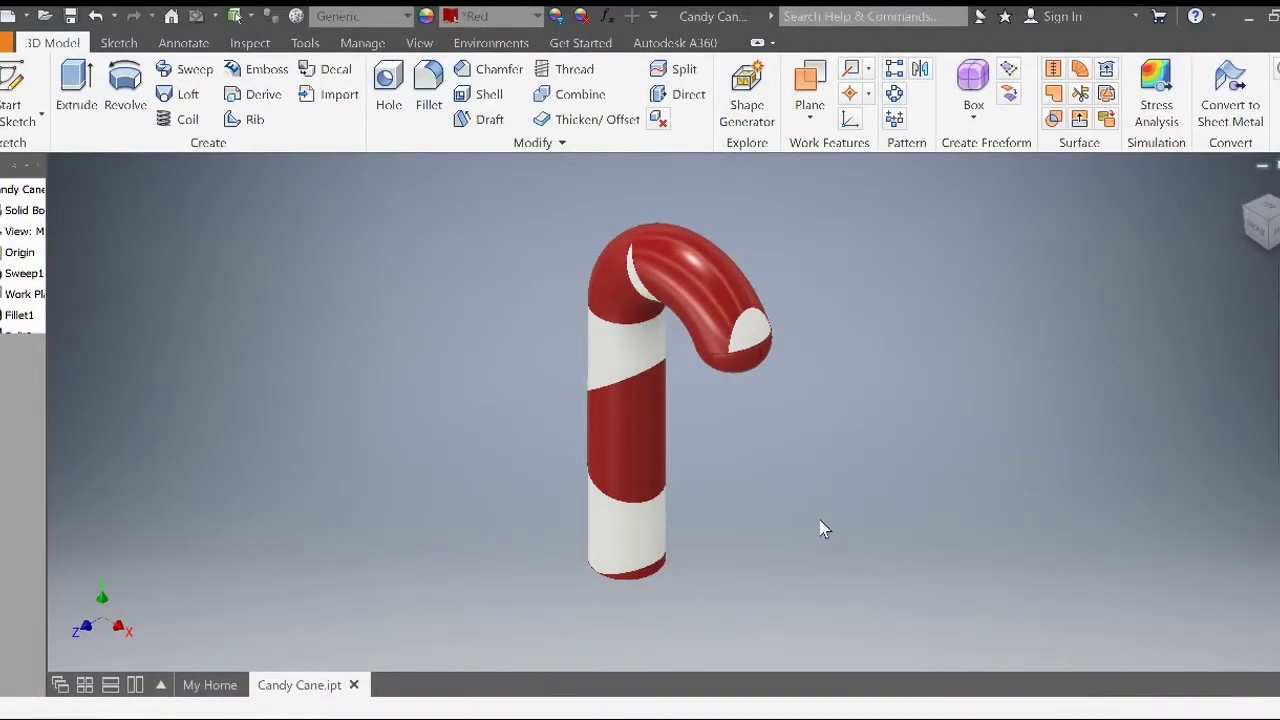
Orbit the finished candy cane and widen the model browser to show full feature names
{"action": "mouse_move", "coordinate": [820, 530]}
{"action": "middle_mouse_down", "text": "shift"}
{"action": "mouse_move", "coordinate": [816, 411]}
{"action": "mouse_move", "coordinate": [806, 506]}
{"action": "middle_mouse_up", "text": "shift"}
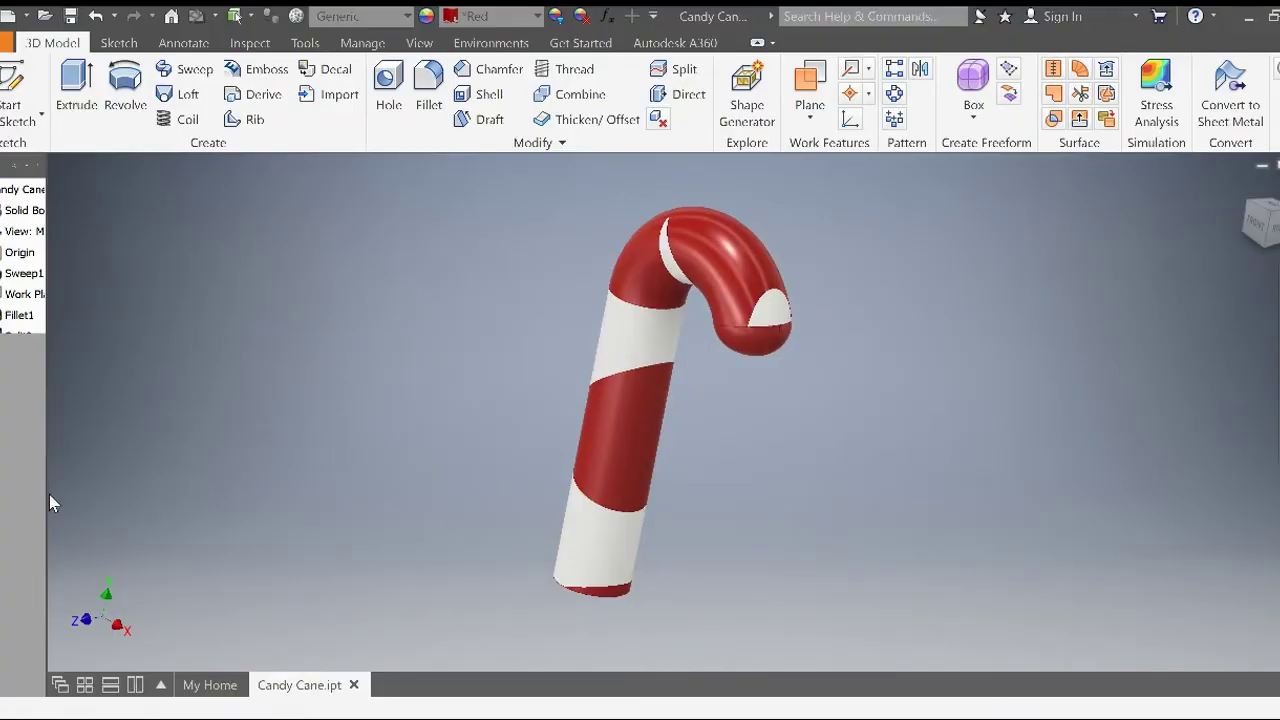
{"action": "left_click_drag", "start_coordinate": [46, 490], "coordinate": [208, 490]}
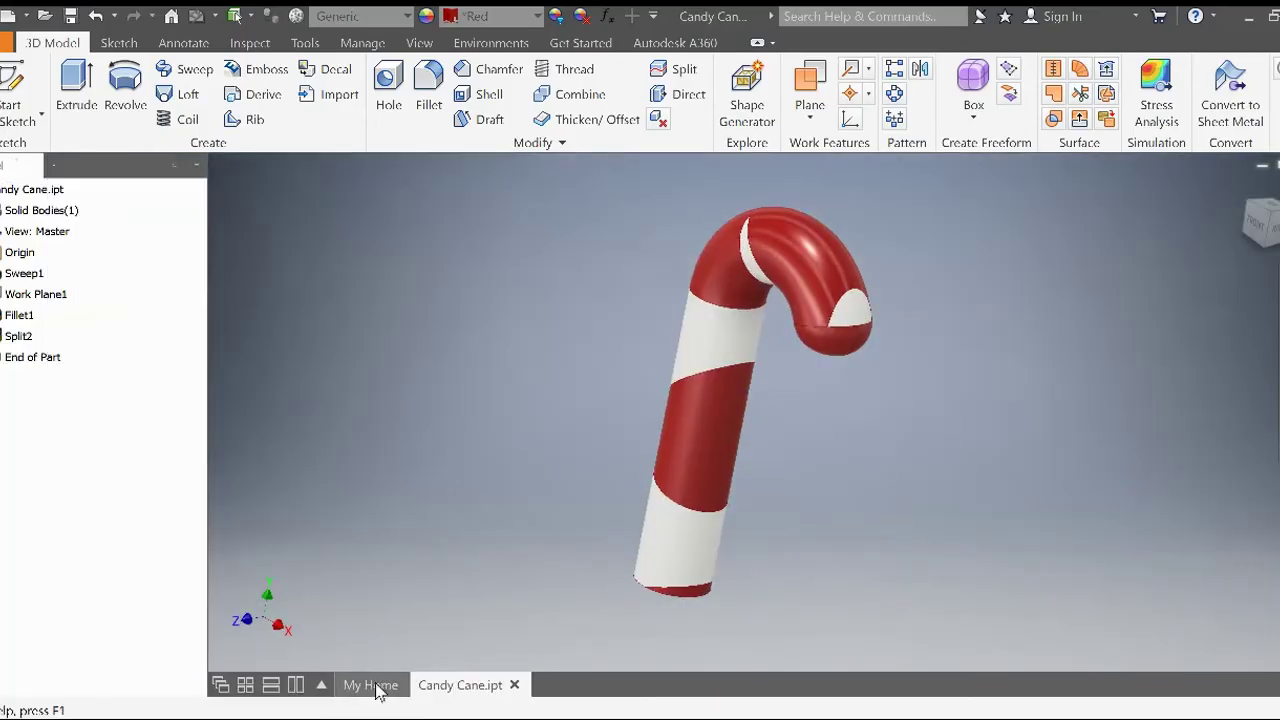
Create a new part file and start a sketch on the horizontal origin plane
{"action": "left_click", "coordinate": [370, 686]}
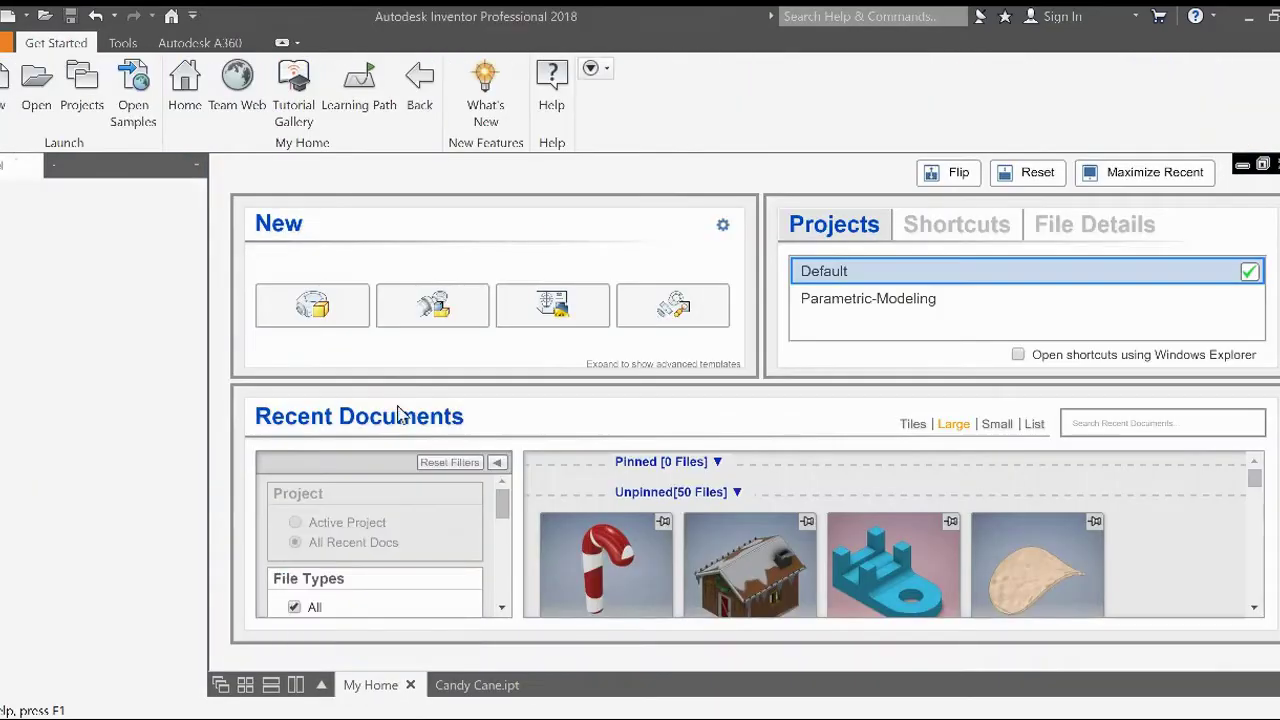
{"action": "left_click", "coordinate": [318, 312]}
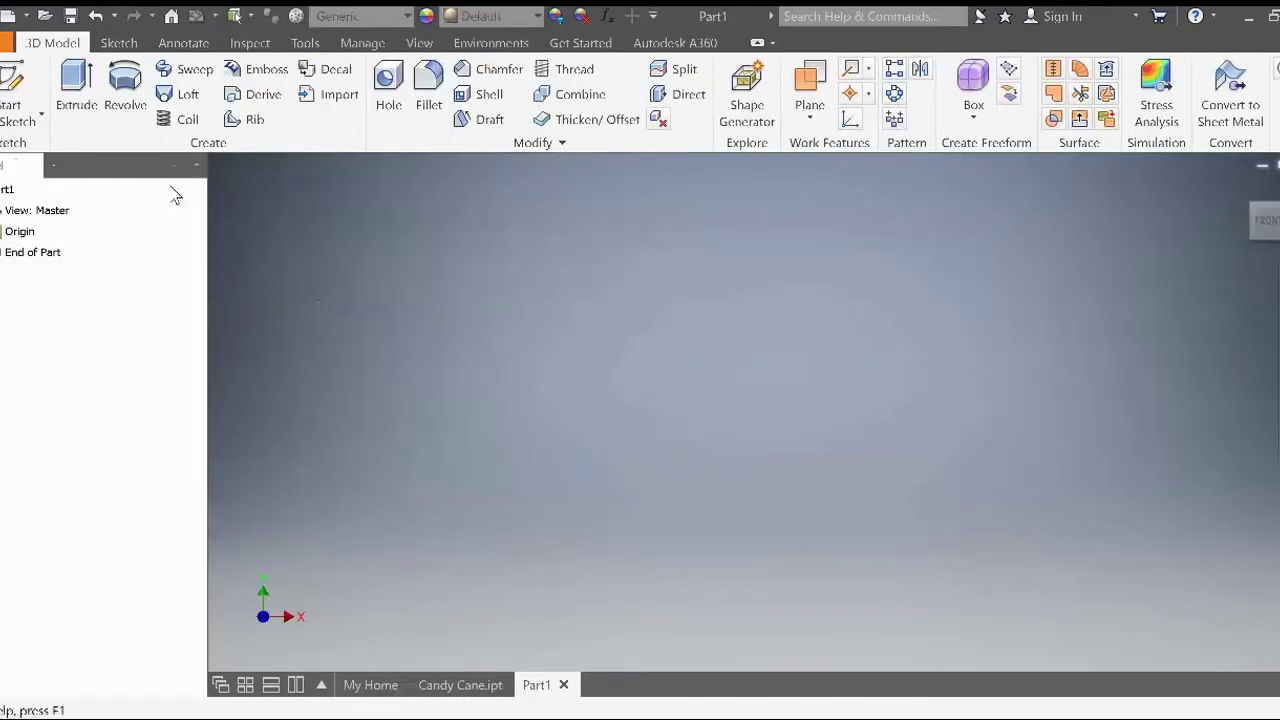
{"action": "left_click", "coordinate": [8, 78]}
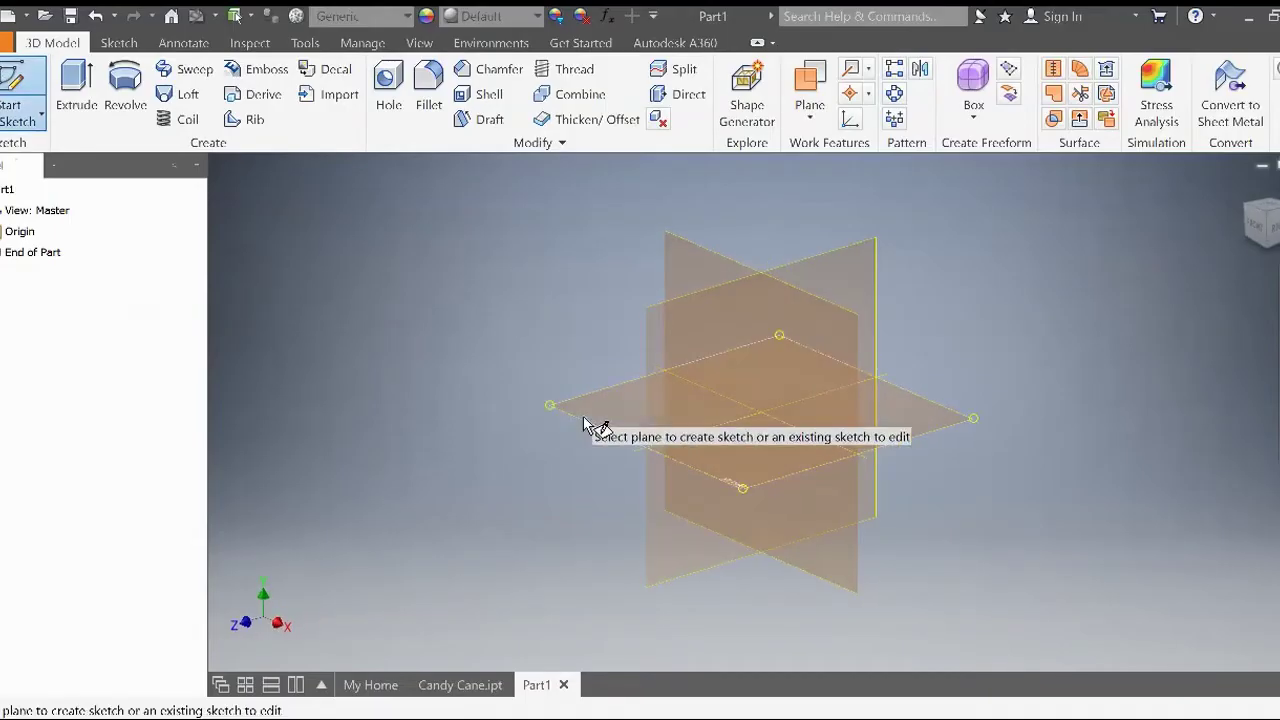
{"action": "left_click", "coordinate": [584, 420]}
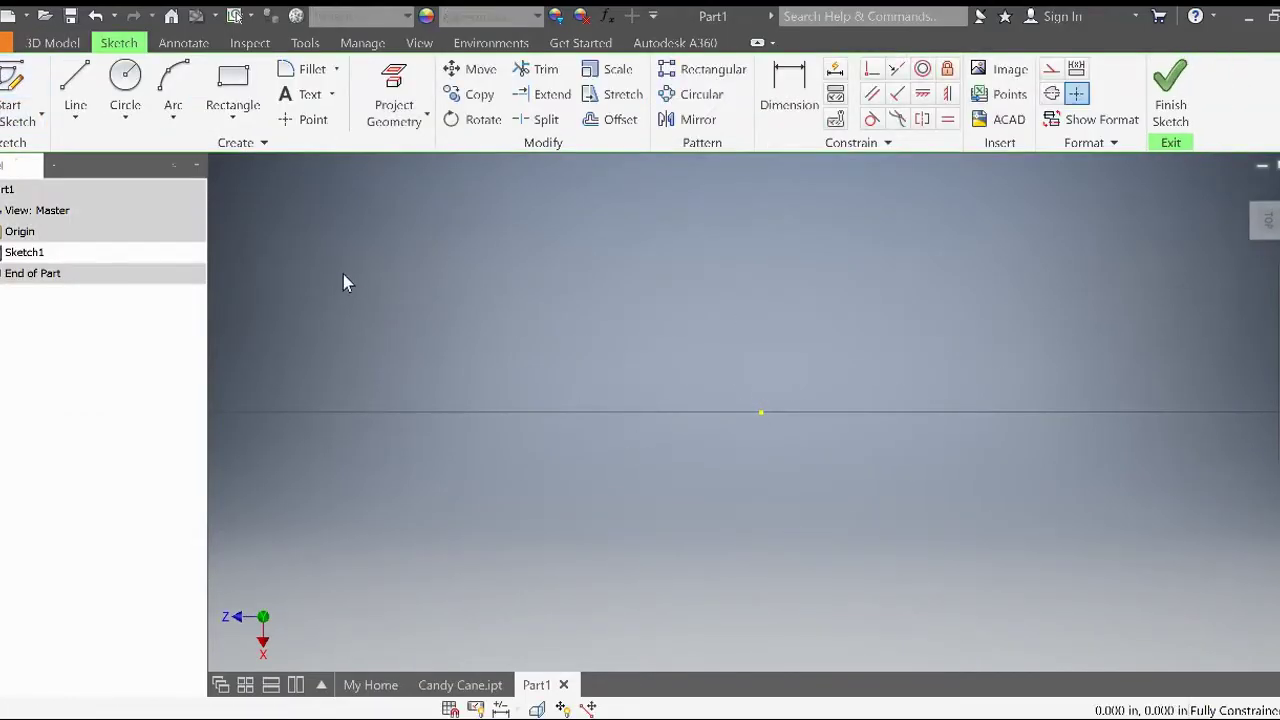
Draw a .250 circle centred on the origin and finish the sketch
{"action": "left_click", "coordinate": [125, 88]}
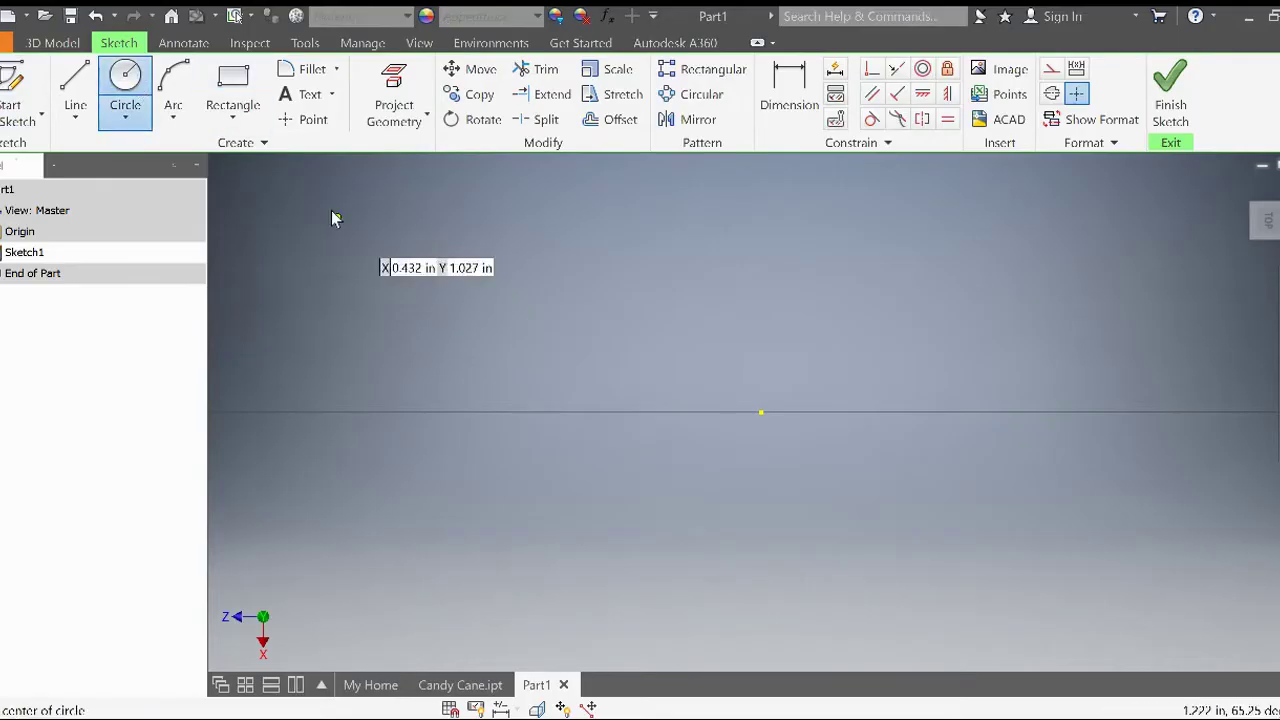
{"action": "left_click", "coordinate": [760, 412]}
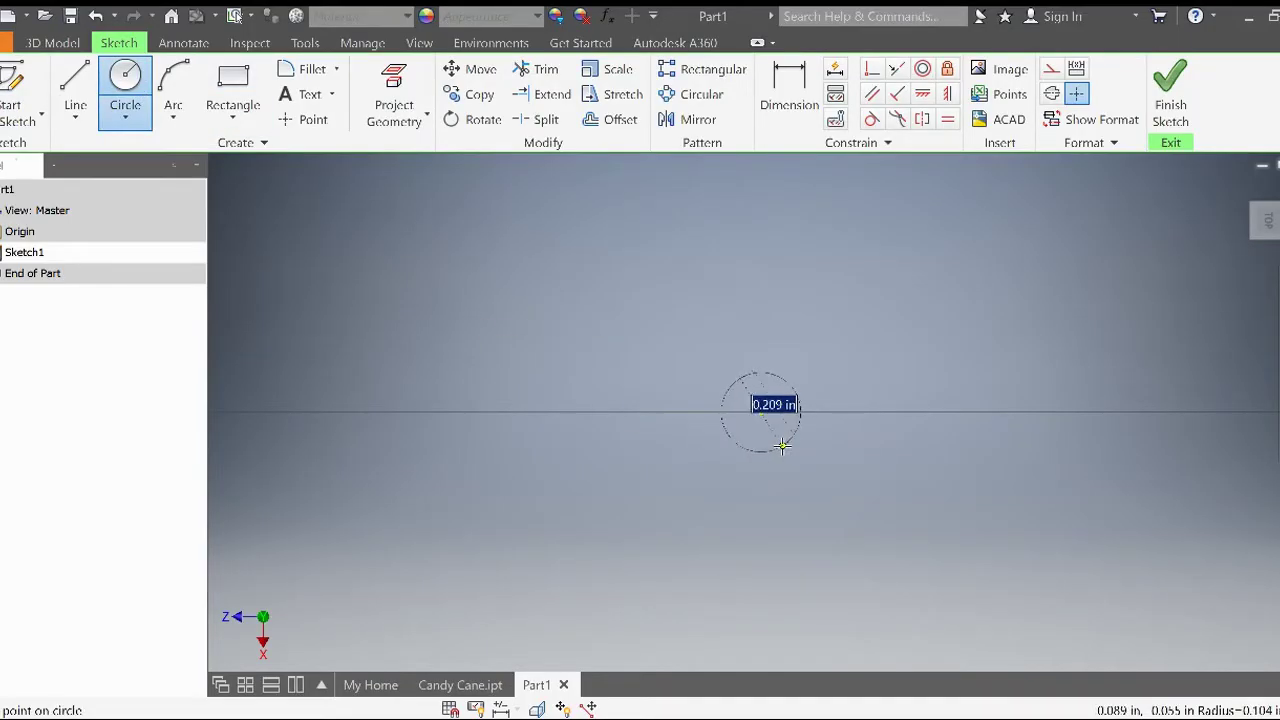
{"action": "left_click", "coordinate": [783, 446]}
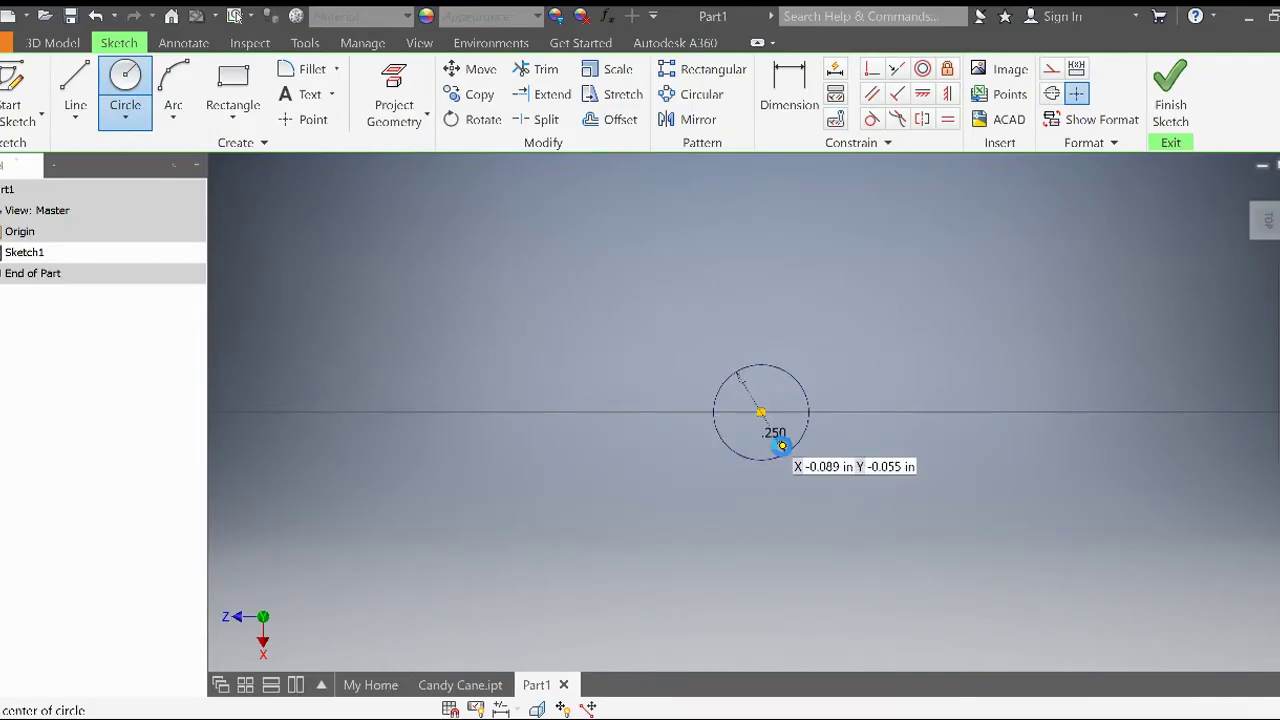
{"action": "left_click", "coordinate": [1198, 92]}
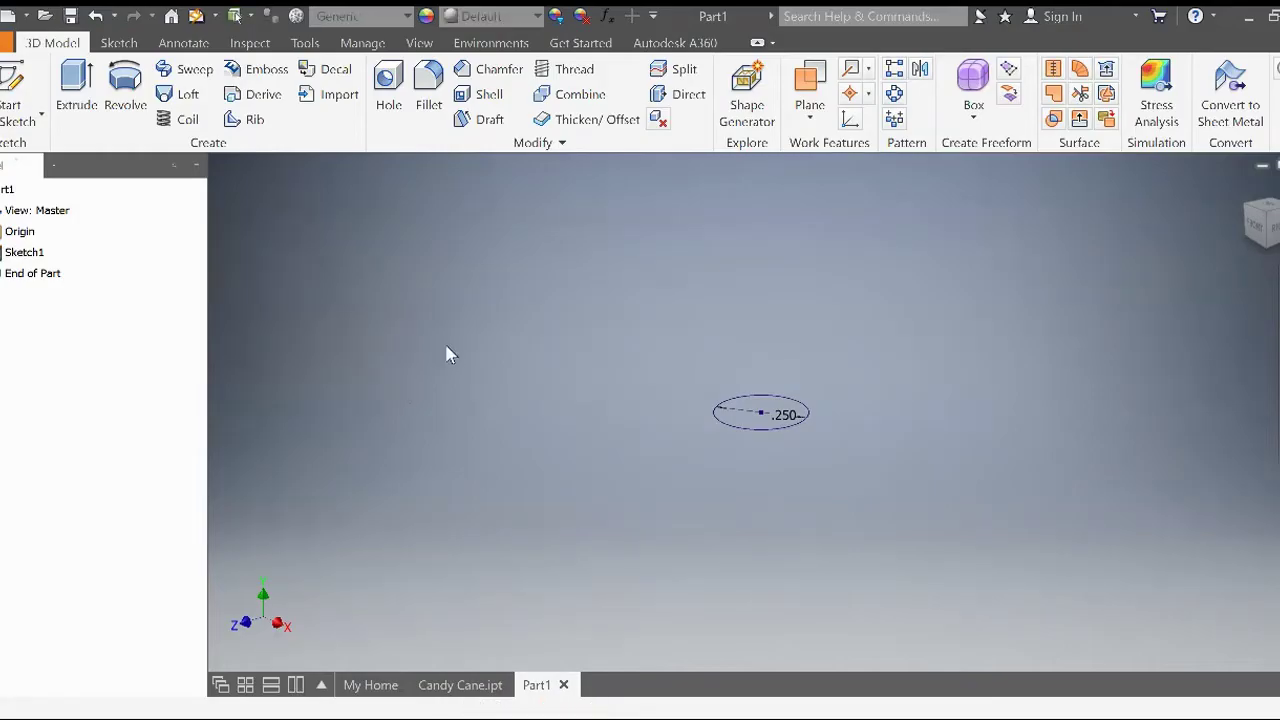
On a vertical origin plane, sketch a 1.000 vertical line up from the circle's centre
{"action": "middle_click_drag", "start_coordinate": [439, 352], "coordinate": [417, 431]}
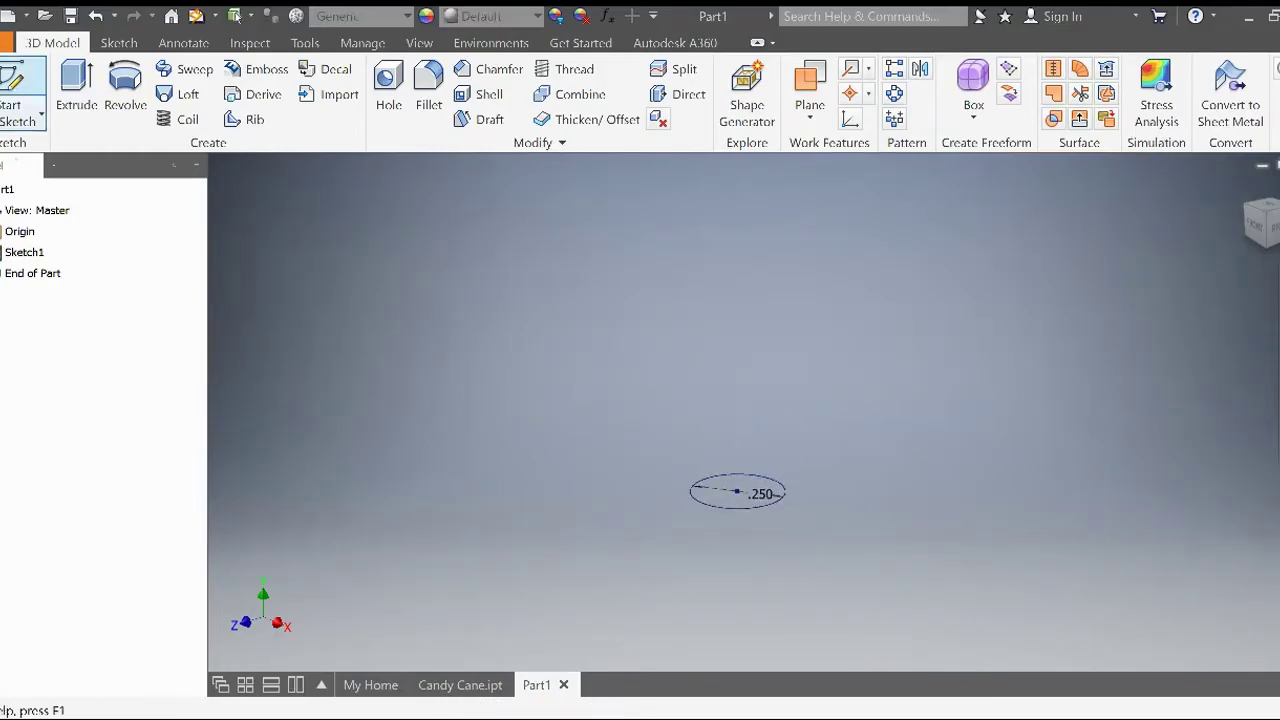
{"action": "left_click", "coordinate": [26, 80]}
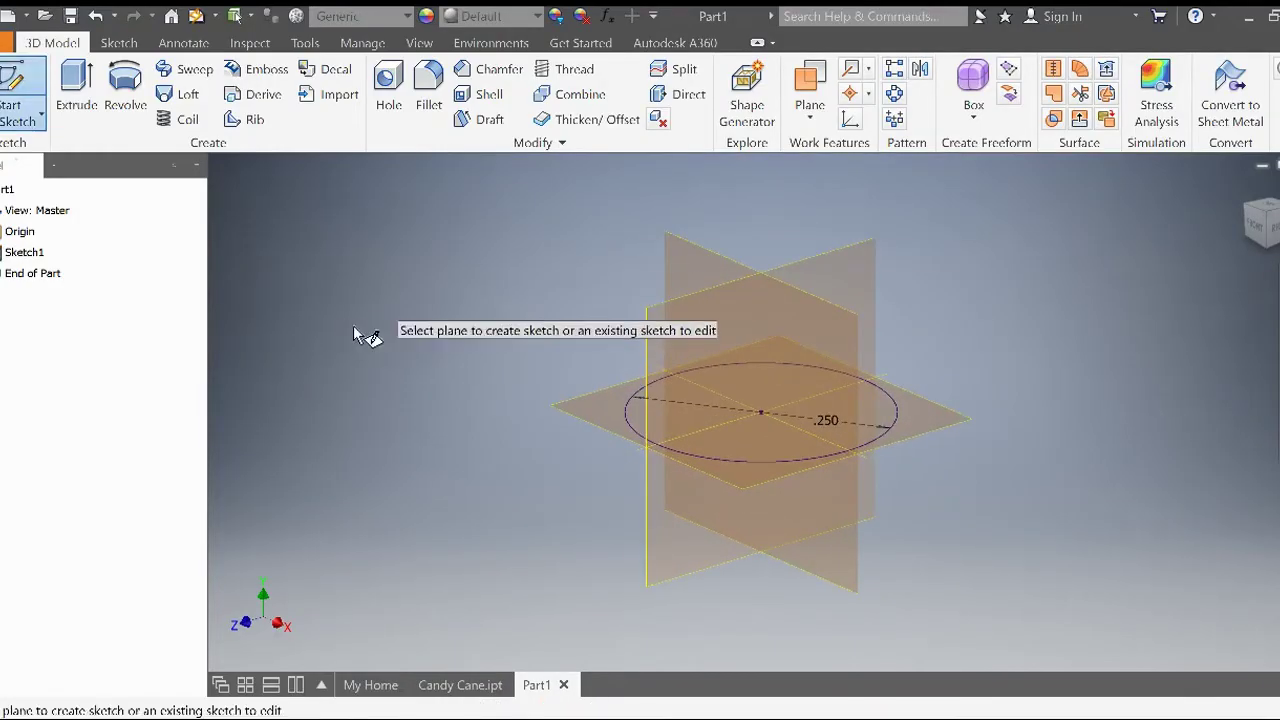
{"action": "left_click", "coordinate": [674, 258]}
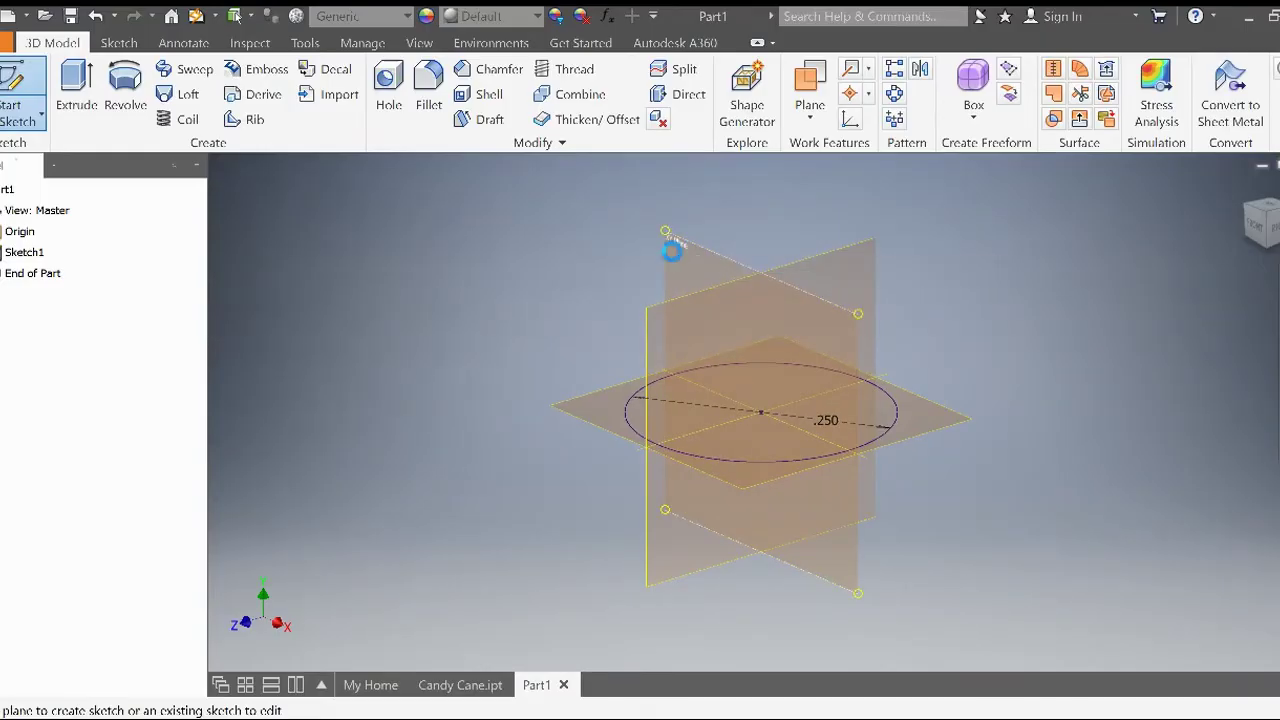
{"action": "scroll", "coordinate": [823, 393], "scroll_direction": "down", "scroll_amount": 2}
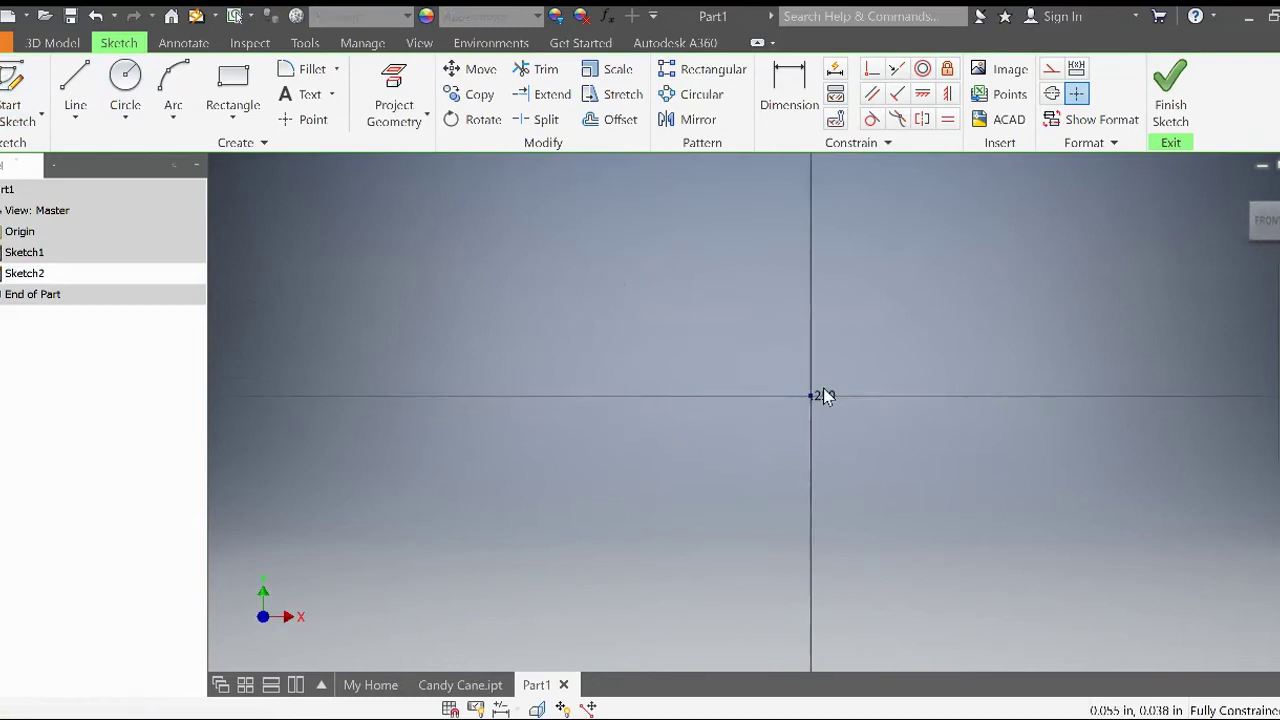
{"action": "middle_click_drag", "start_coordinate": [826, 352], "coordinate": [720, 443]}
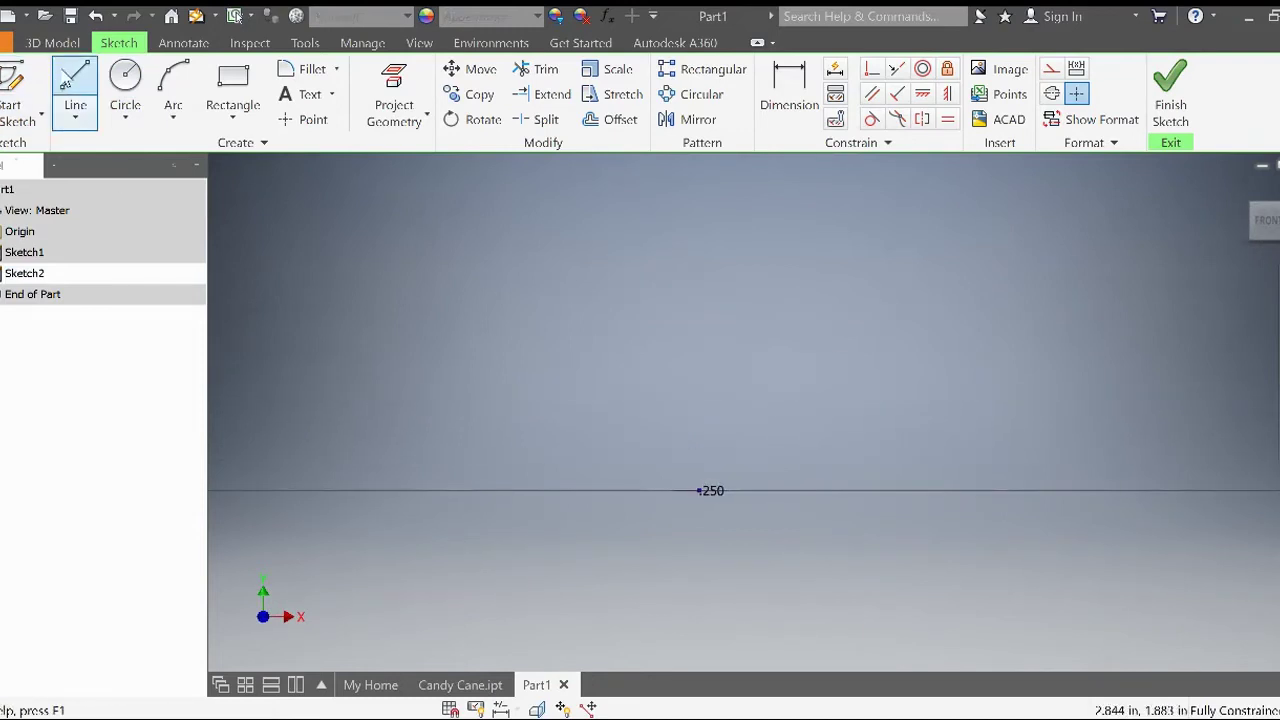
{"action": "left_click", "coordinate": [72, 85]}
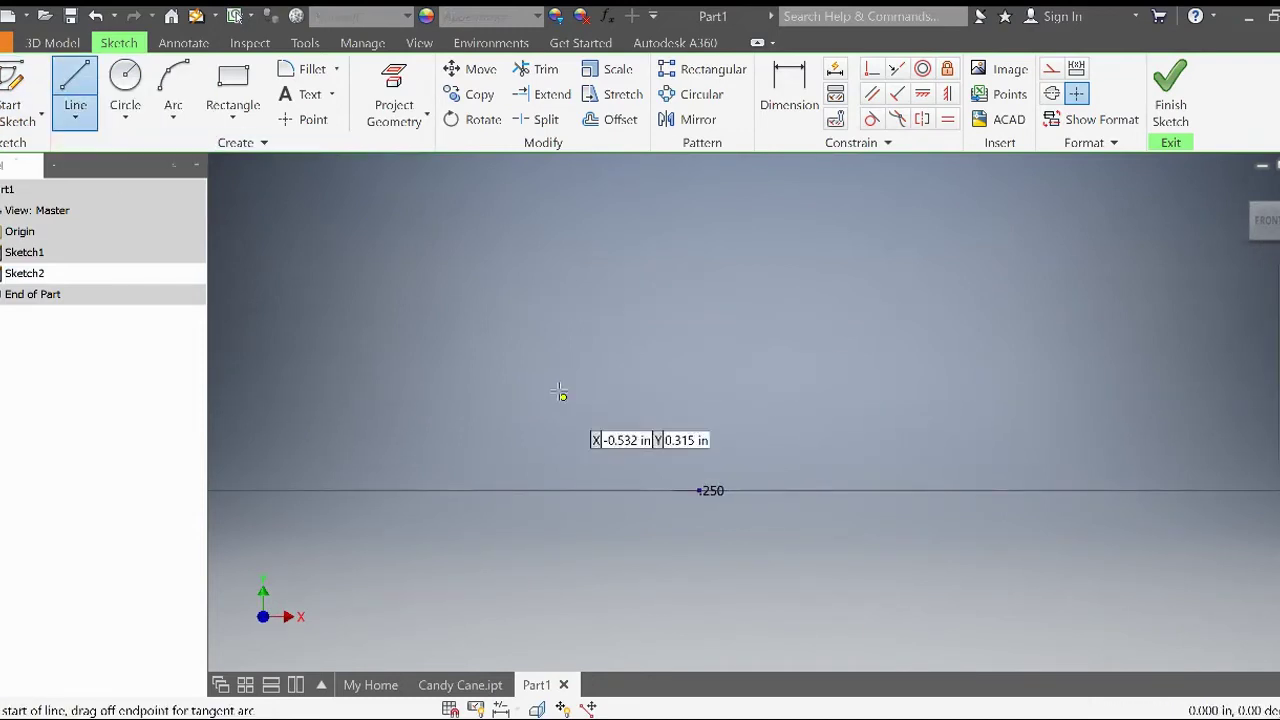
{"action": "left_click", "coordinate": [698, 490]}
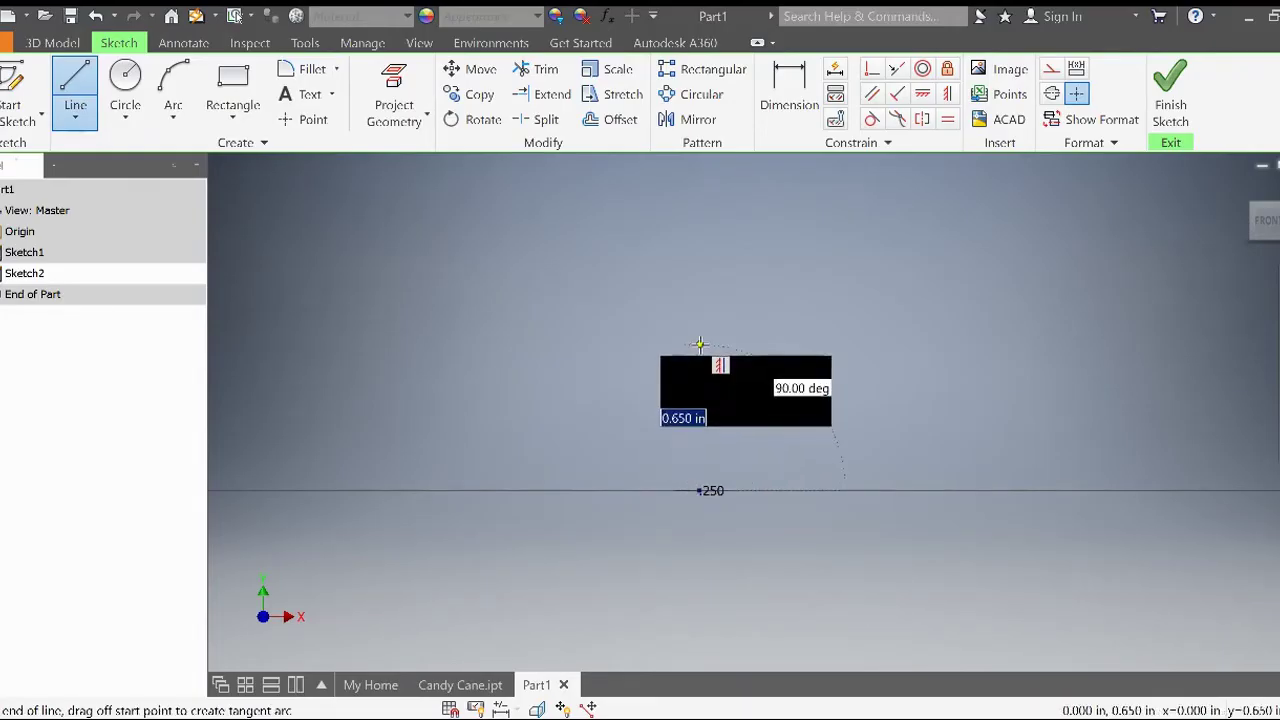
{"action": "type", "text": "1"}
{"action": "key", "text": "Return"}
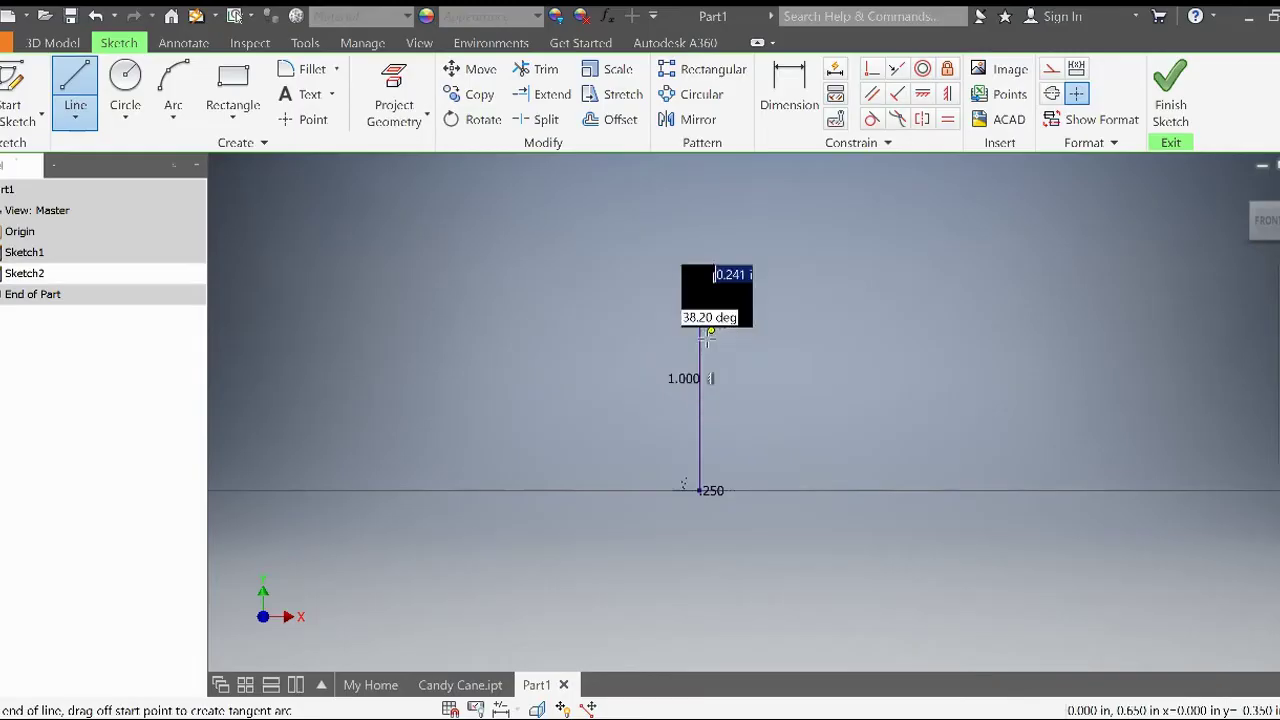
Add a .500 arc hooking over from the line's top end and finish the sketch
{"action": "left_click", "coordinate": [174, 80]}
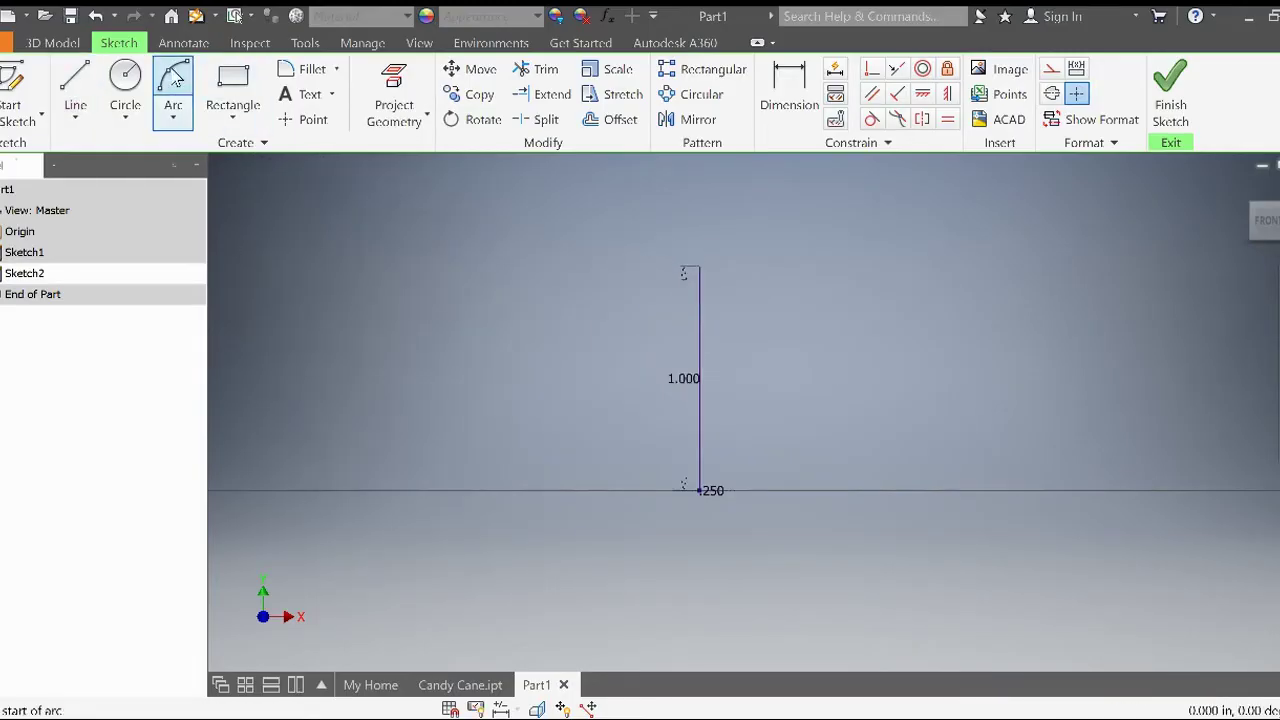
{"action": "left_click", "coordinate": [699, 266]}
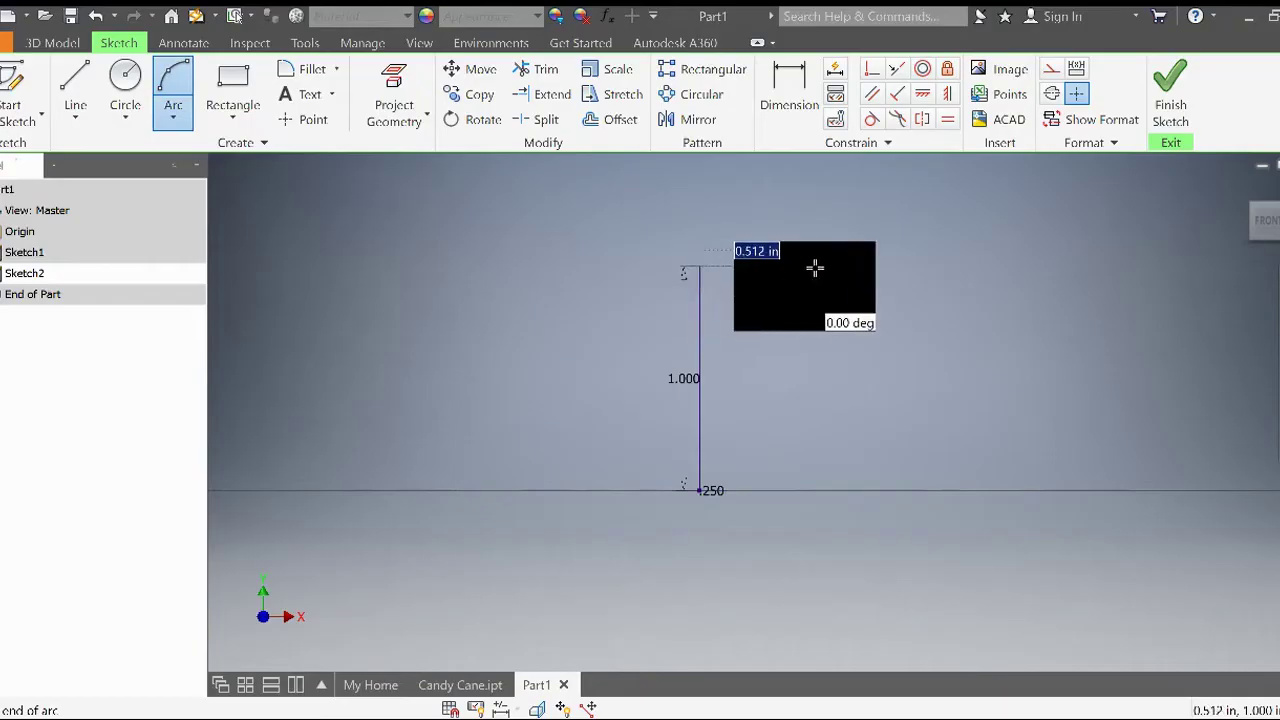
{"action": "type", "text": "."}
{"action": "key", "text": "Return"}
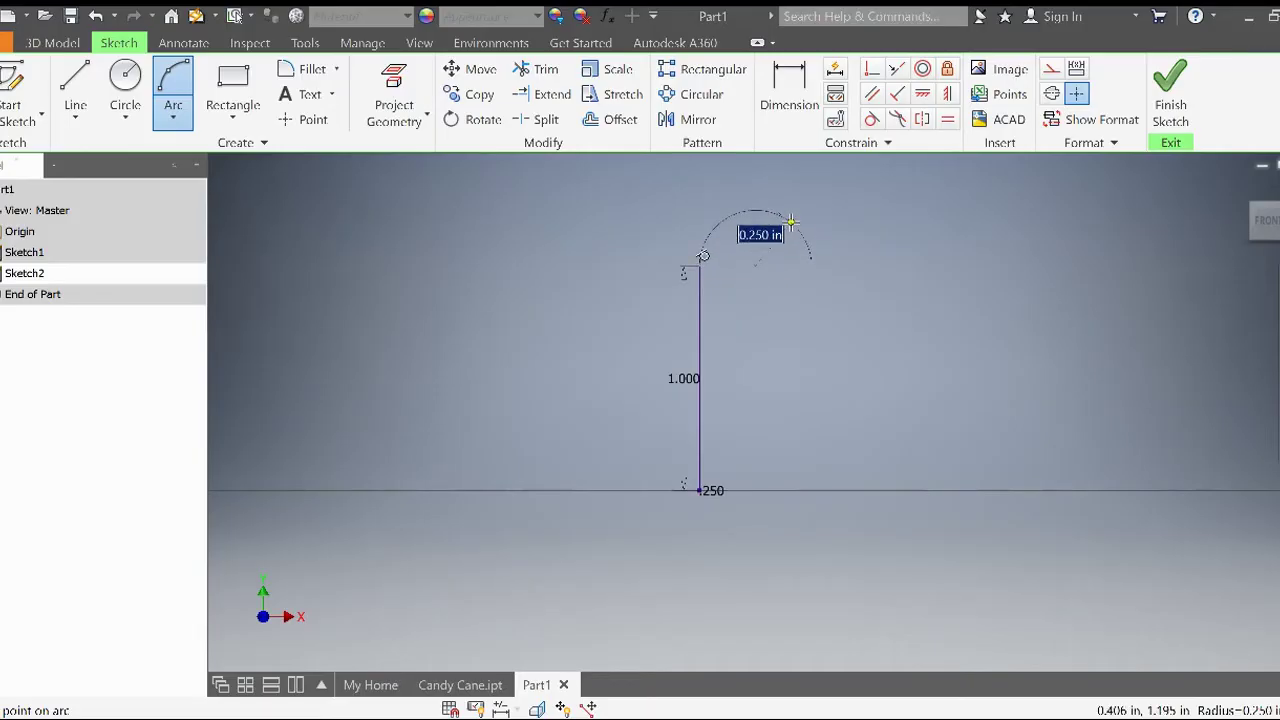
{"action": "left_click", "coordinate": [790, 222]}
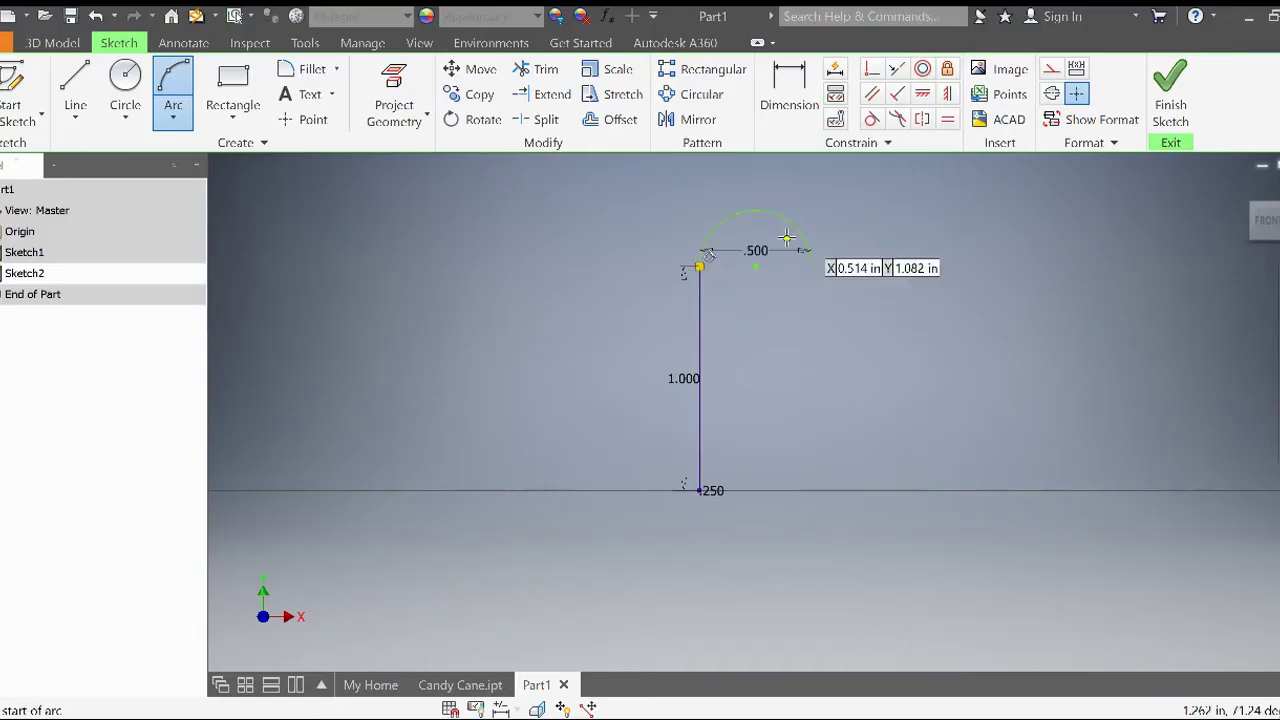
{"action": "left_click", "coordinate": [1172, 108]}
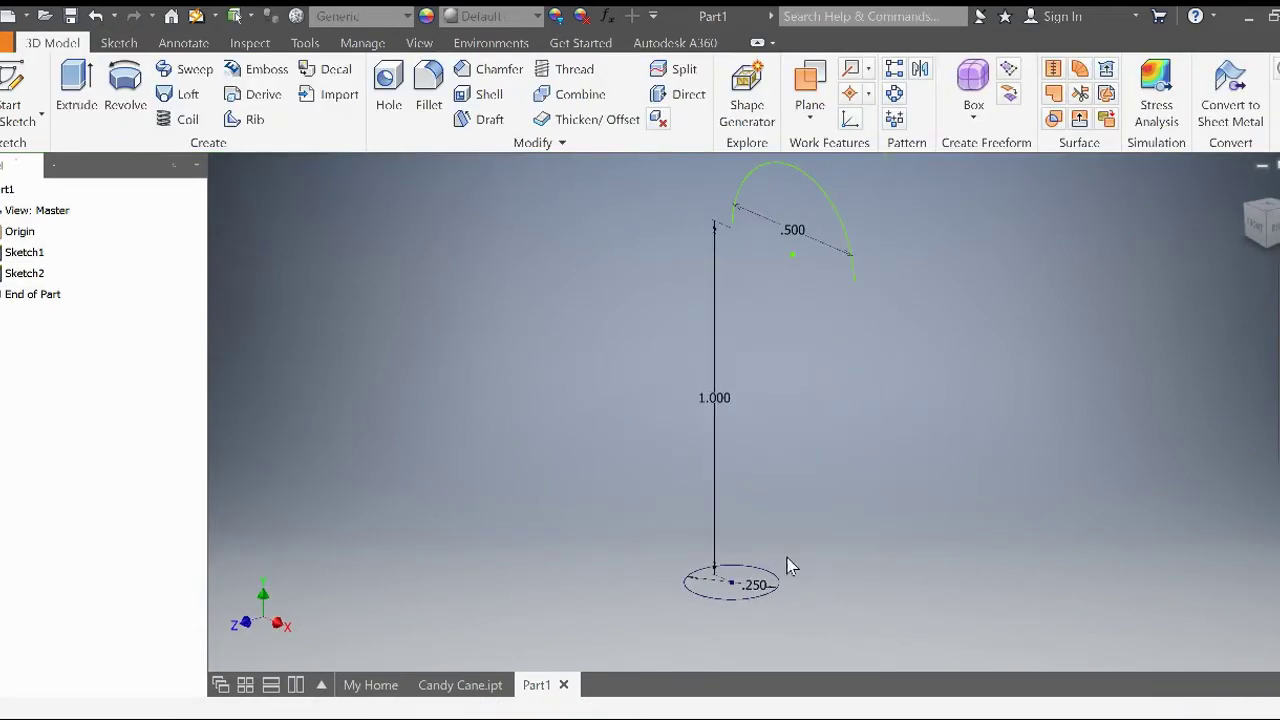
Sweep the .250 circle along the line-and-arc path to create Sweep1
{"action": "left_click", "coordinate": [188, 76]}
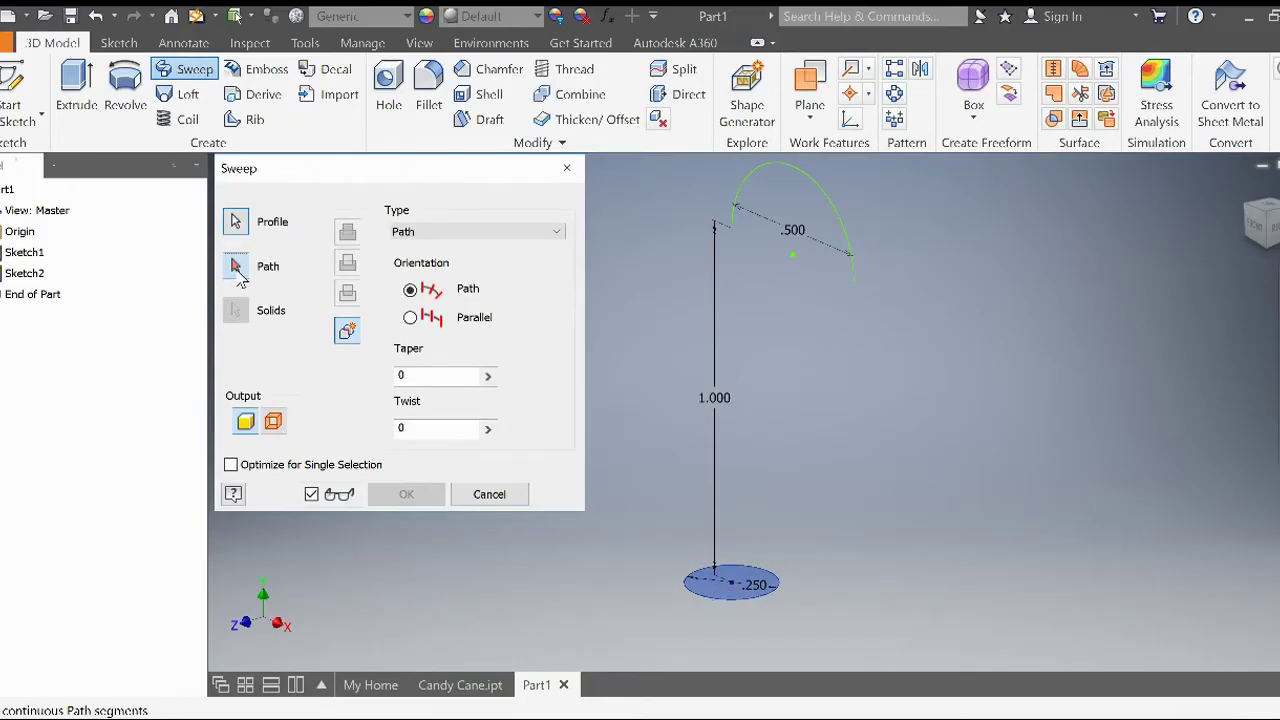
{"action": "left_click", "coordinate": [733, 321]}
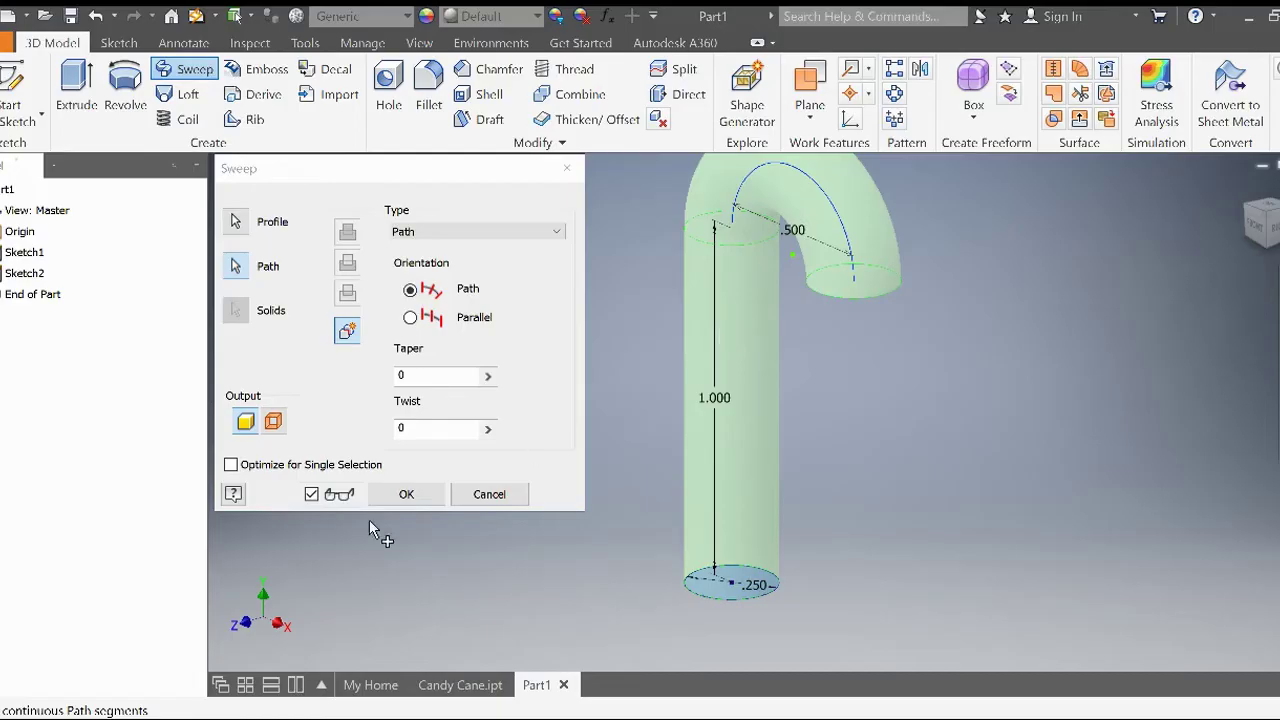
{"action": "left_click", "coordinate": [407, 496]}
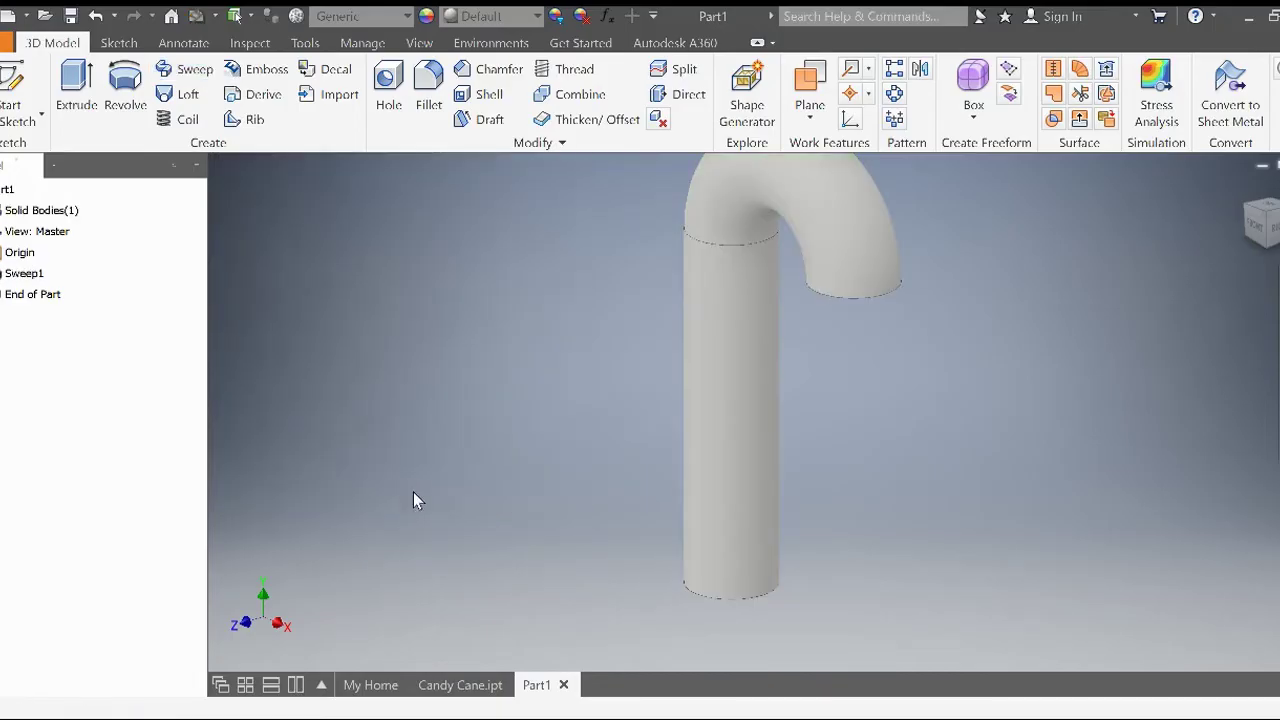
Apply the Red appearance to the swept cane and orbit to view it tilted
{"action": "left_click", "coordinate": [481, 20]}
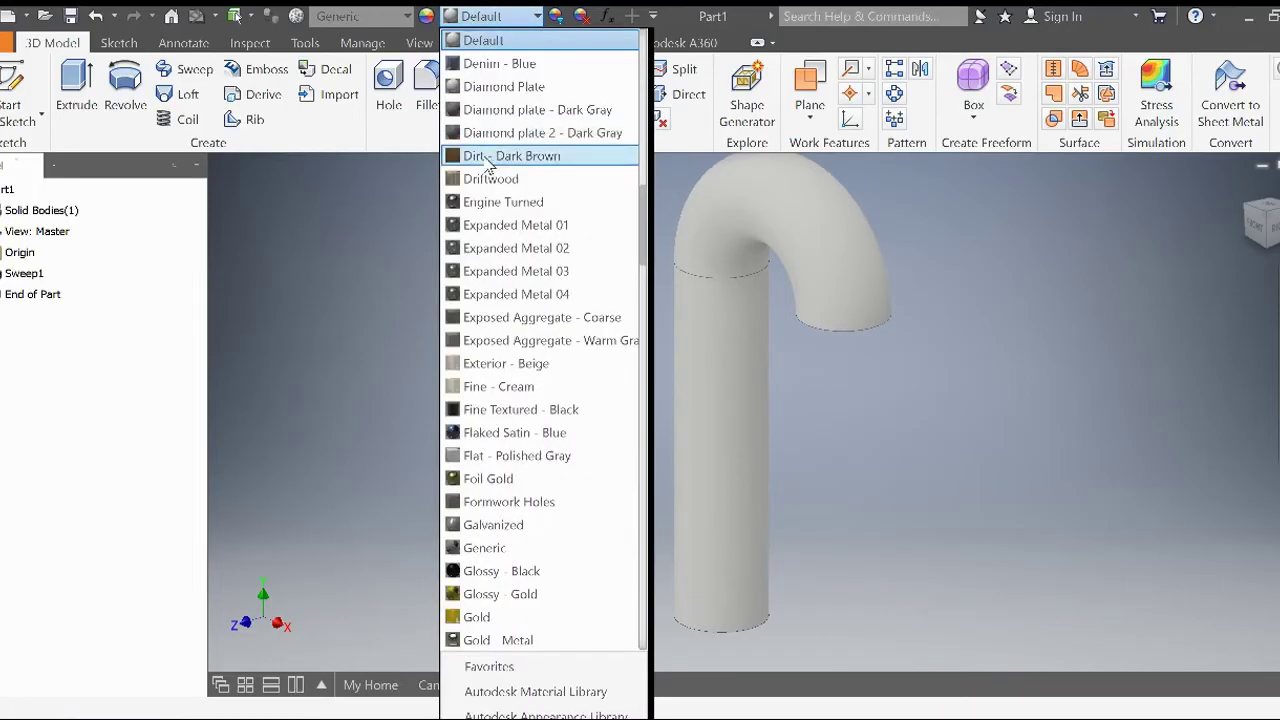
{"action": "key", "text": "r"}
{"action": "scroll", "coordinate": [528, 614], "scroll_direction": "down", "scroll_amount": 4}
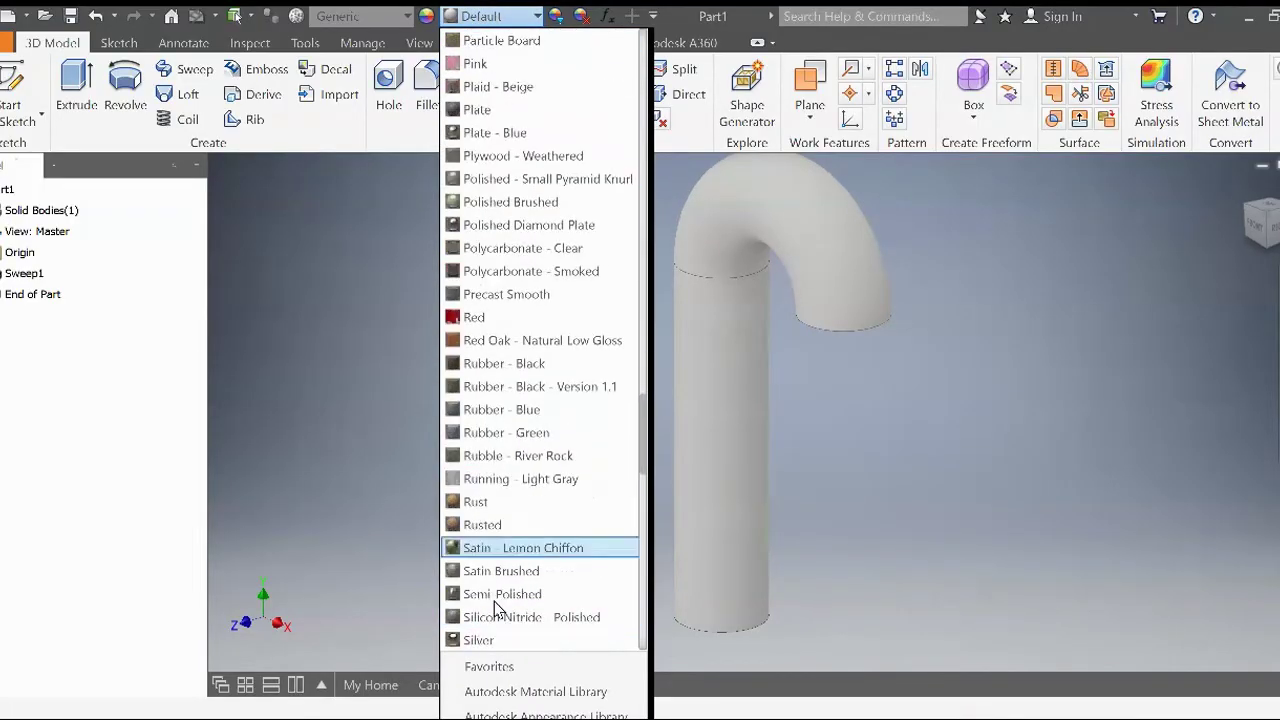
{"action": "left_click", "coordinate": [496, 317]}
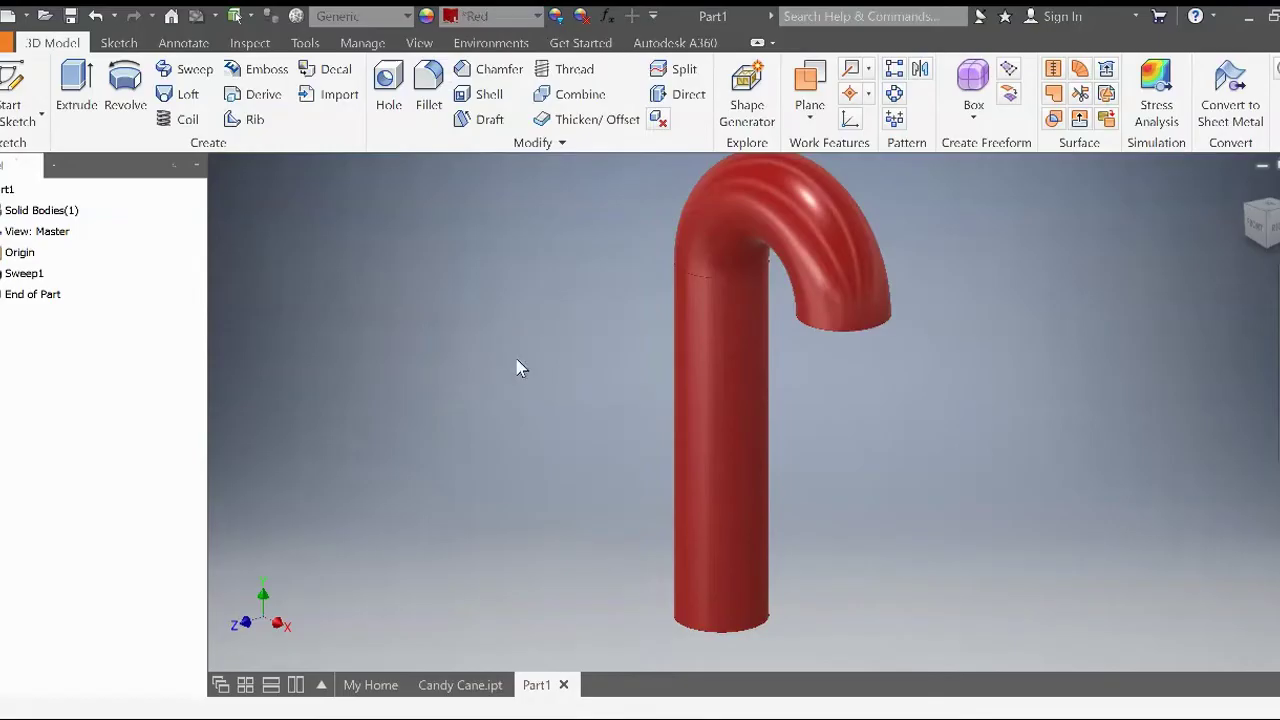
{"action": "mouse_move", "coordinate": [532, 387]}
{"action": "middle_mouse_down", "text": "shift"}
{"action": "mouse_move", "coordinate": [876, 400]}
{"action": "mouse_move", "coordinate": [824, 413]}
{"action": "middle_mouse_up", "text": "shift"}
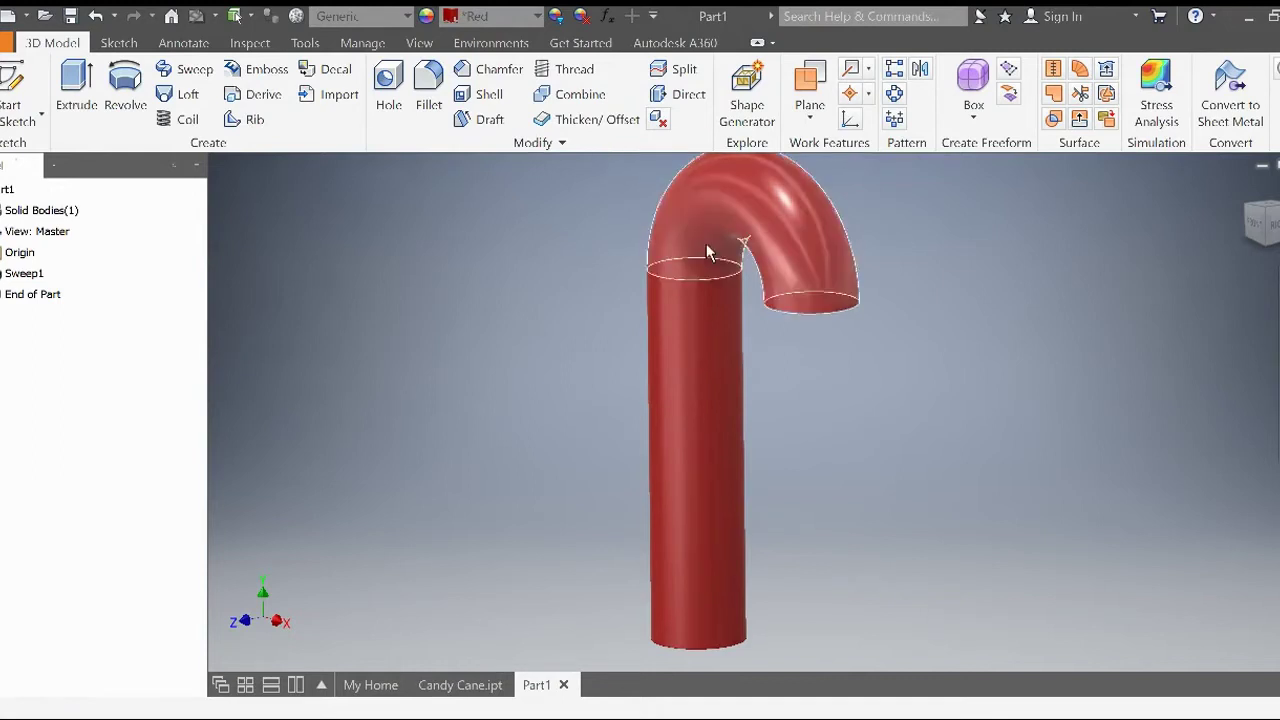
Create Work Plane1 offset .125 from the XY Plane through the cane
{"action": "left_click", "coordinate": [812, 120]}
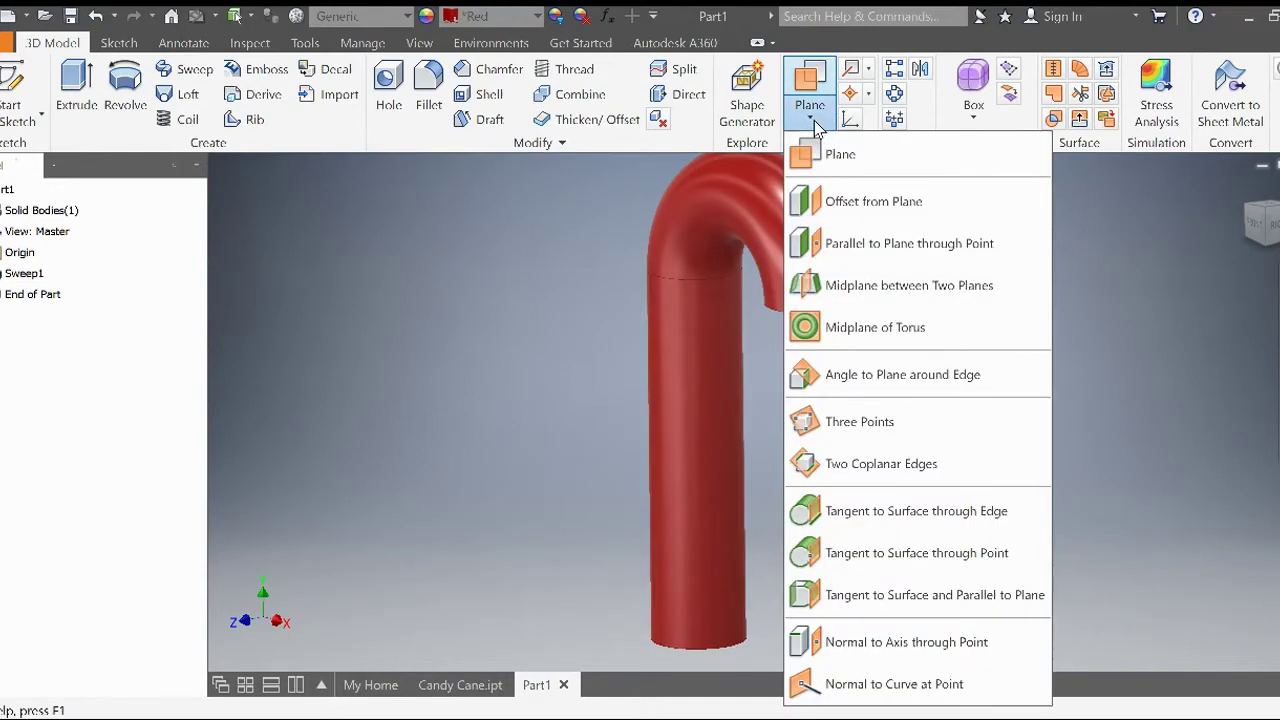
{"action": "left_click", "coordinate": [860, 205]}
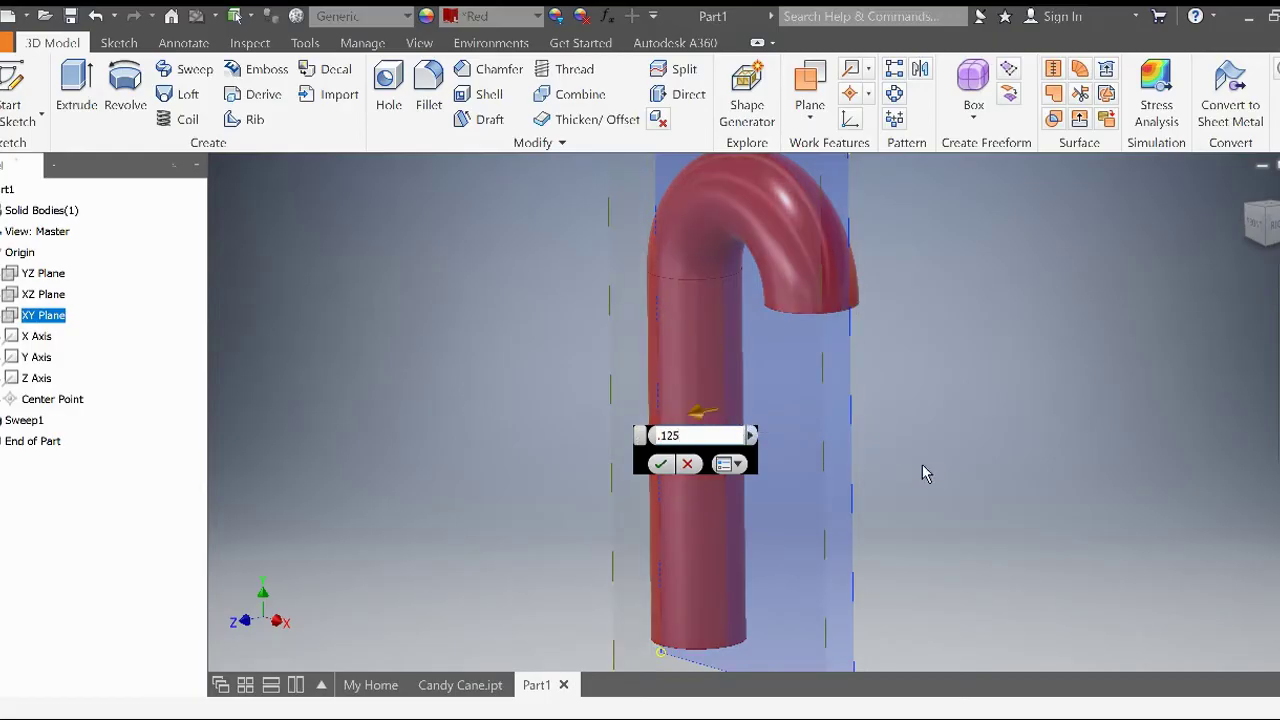
{"action": "middle_click_drag", "start_coordinate": [947, 488], "coordinate": [912, 403], "text": "shift"}
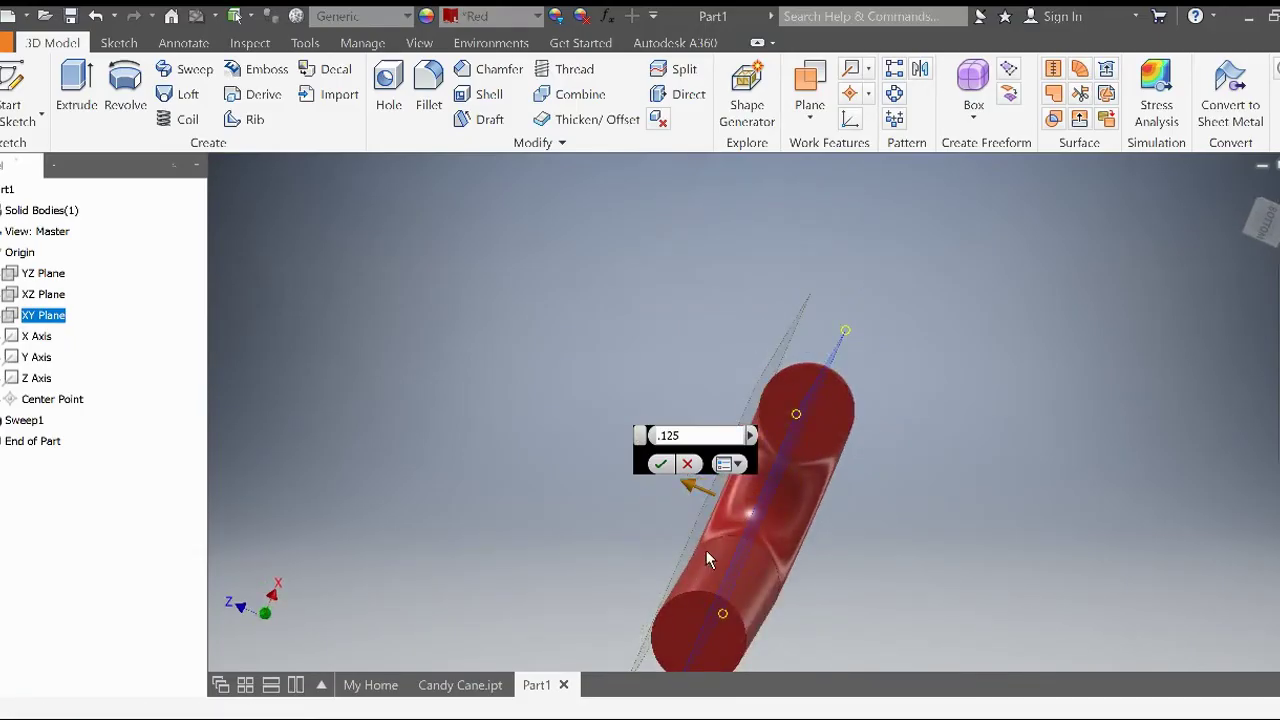
{"action": "middle_click_drag", "start_coordinate": [912, 470], "coordinate": [928, 514], "text": "shift"}
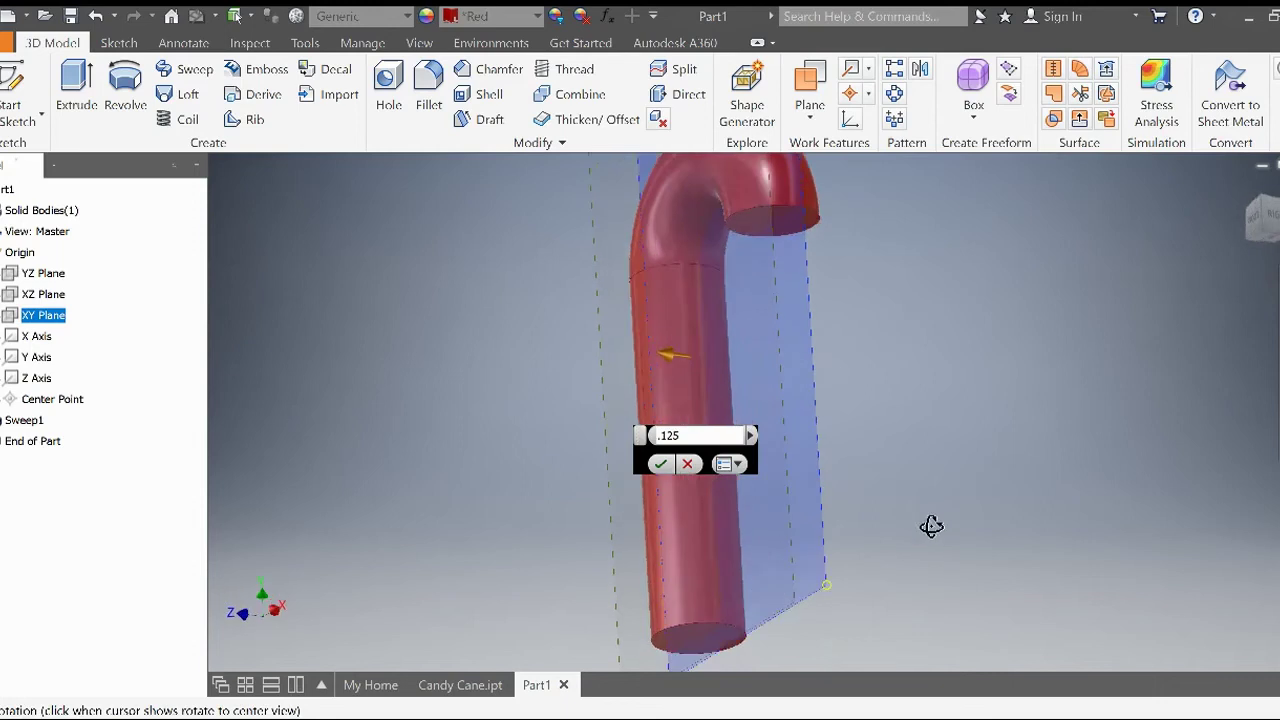
{"action": "left_click", "coordinate": [660, 463]}
{"action": "mouse_move", "coordinate": [826, 294]}
{"action": "middle_mouse_down", "text": "shift"}
{"action": "mouse_move", "coordinate": [869, 286]}
{"action": "mouse_move", "coordinate": [893, 380]}
{"action": "middle_mouse_up", "text": "shift"}
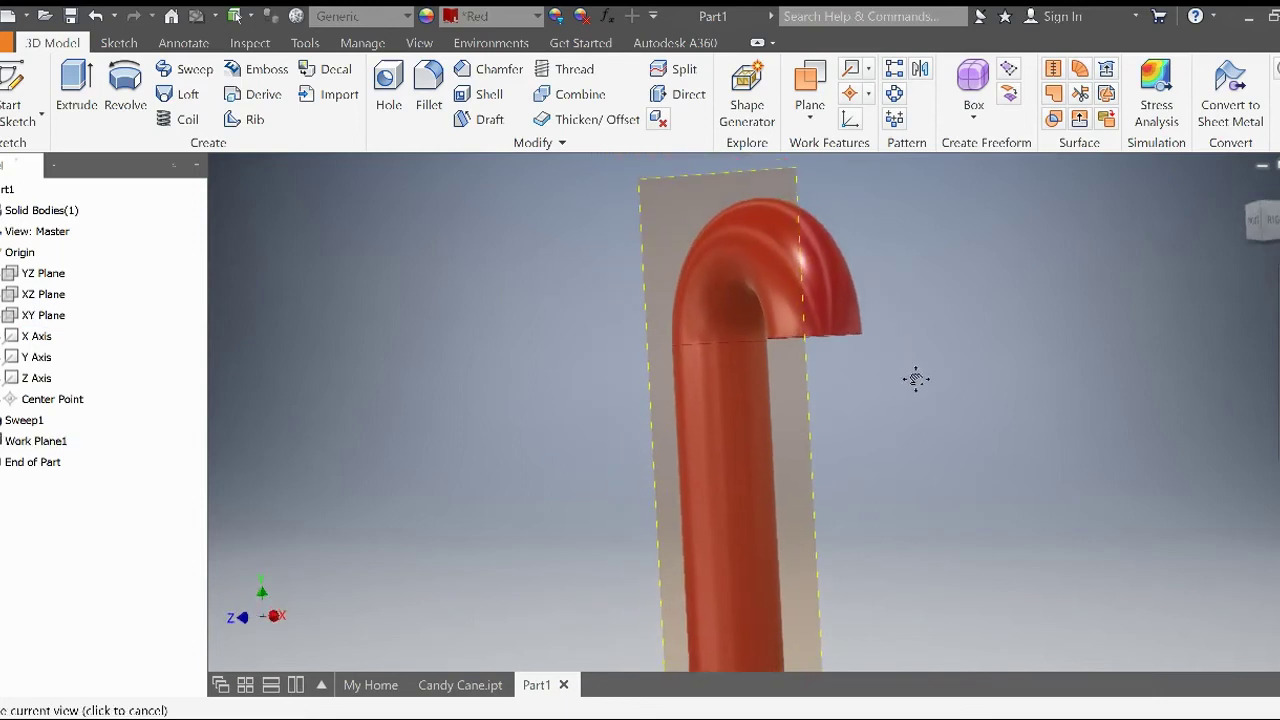
Start a new sketch on Work Plane1 with the whole cane in view
{"action": "left_click", "coordinate": [24, 86]}
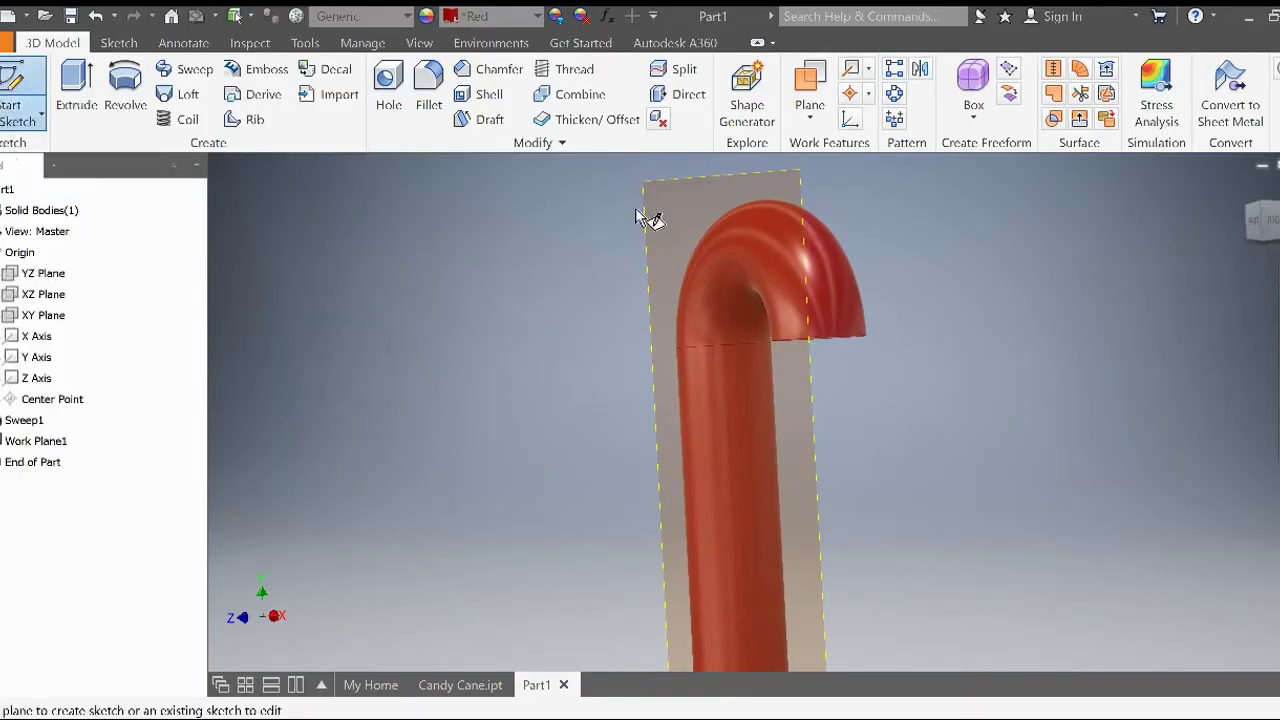
{"action": "left_click", "coordinate": [665, 193]}
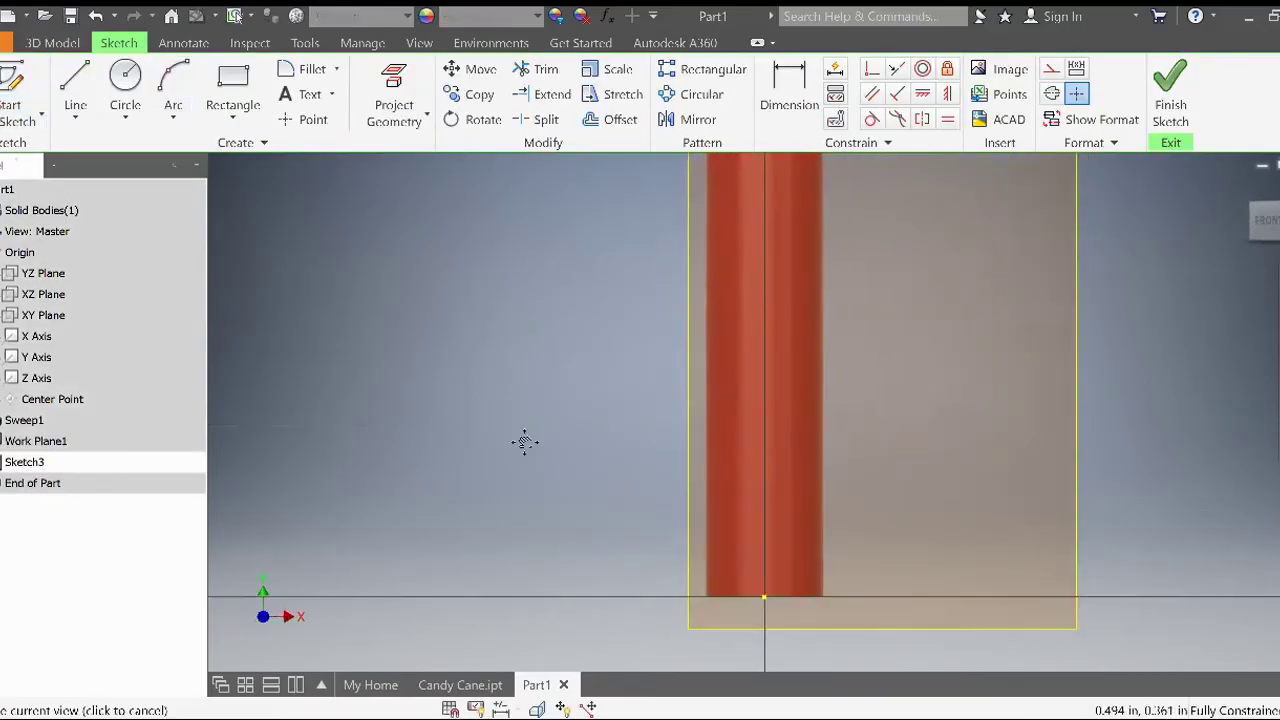
{"action": "middle_click_drag", "start_coordinate": [514, 463], "coordinate": [514, 480], "text": "shift"}
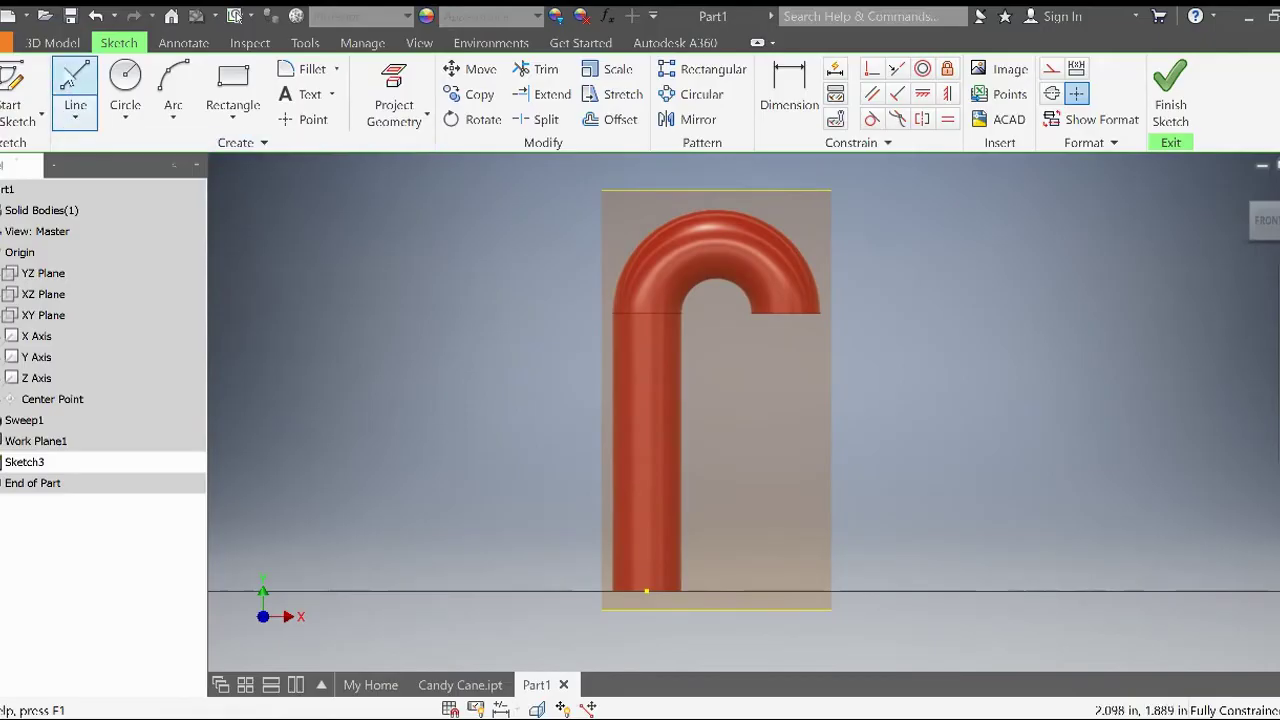
Draw an interpolation spline zigzagging from the cane's base up around the hook to its tip
{"action": "left_click", "coordinate": [75, 118]}
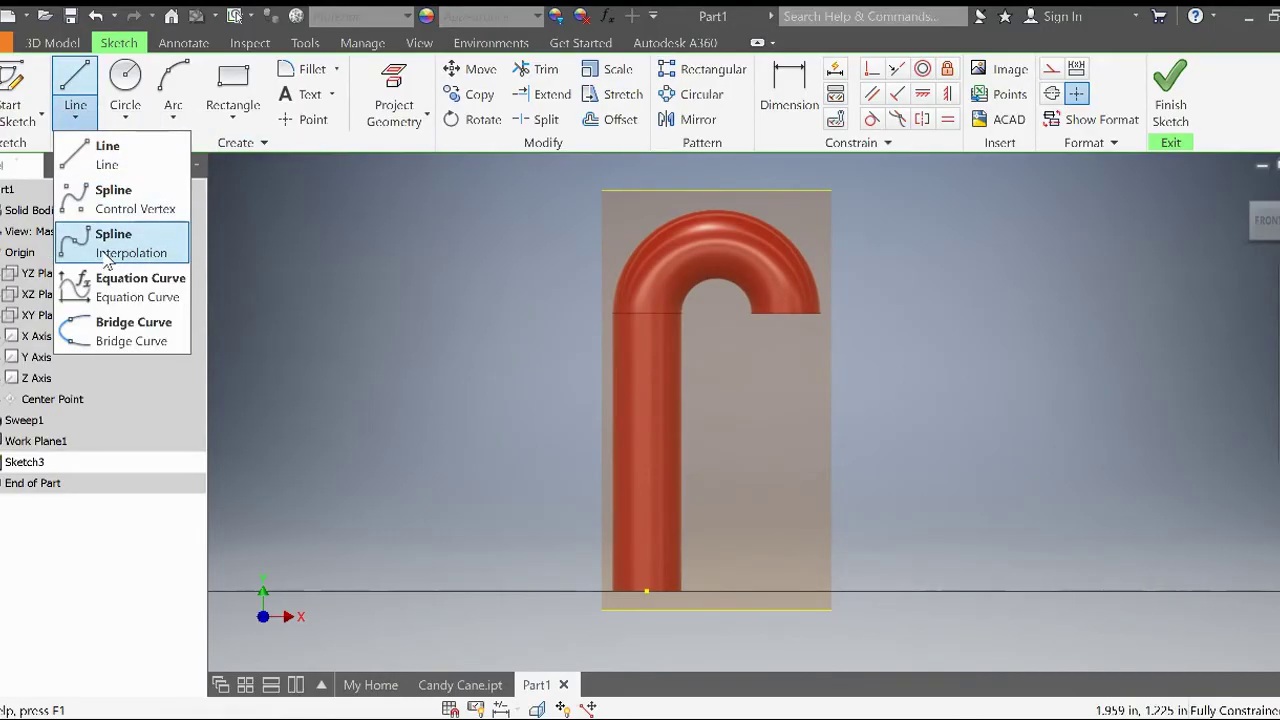
{"action": "mouse_move", "coordinate": [130, 243]}
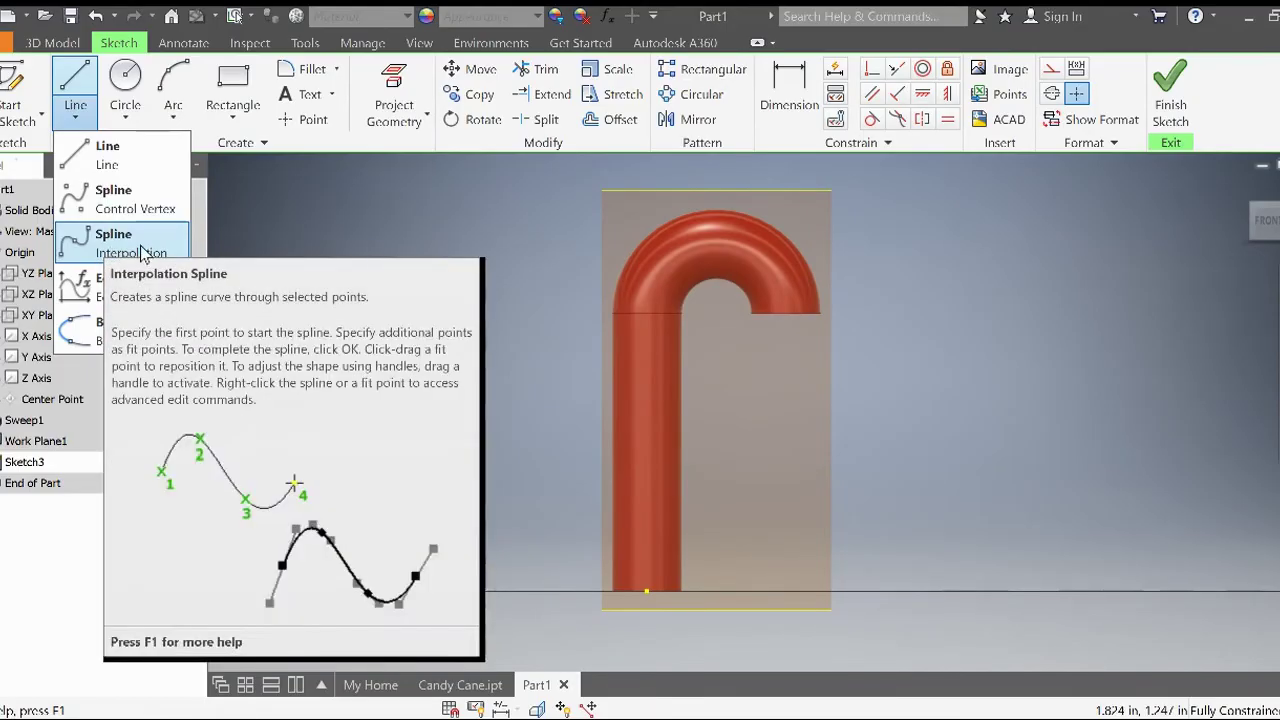
{"action": "left_click", "coordinate": [143, 253]}
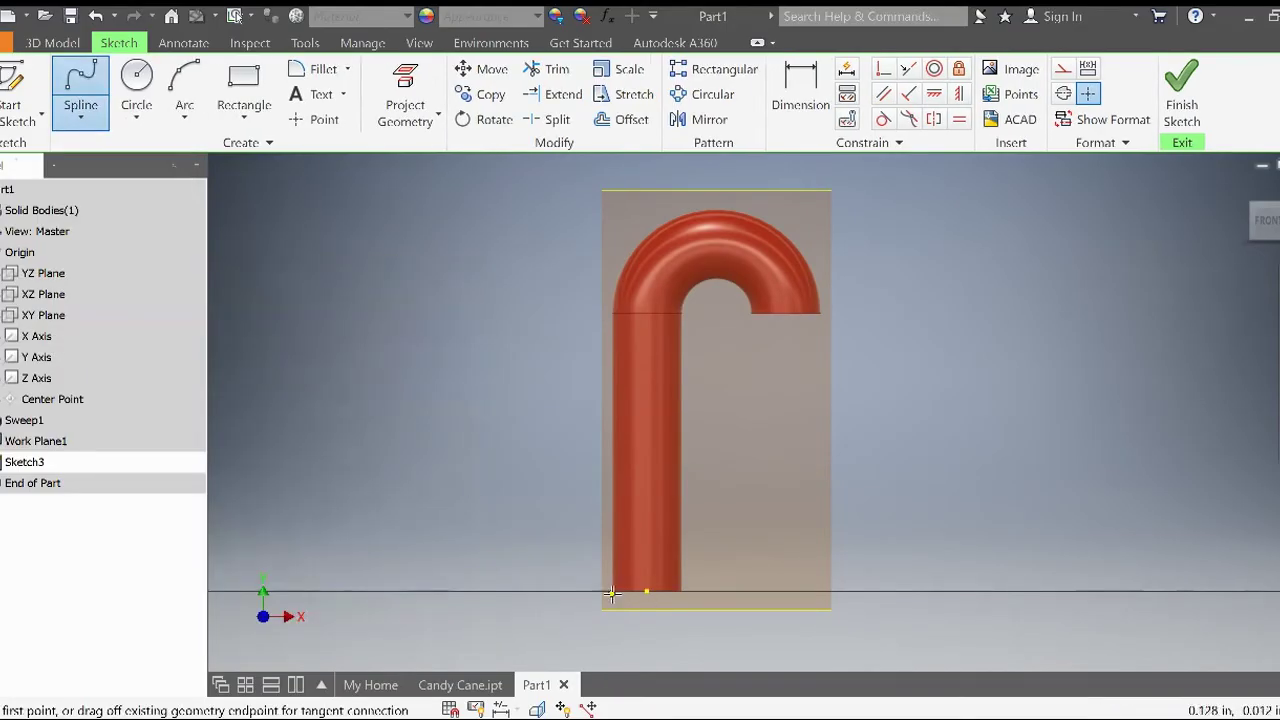
{"action": "left_click", "coordinate": [680, 591]}
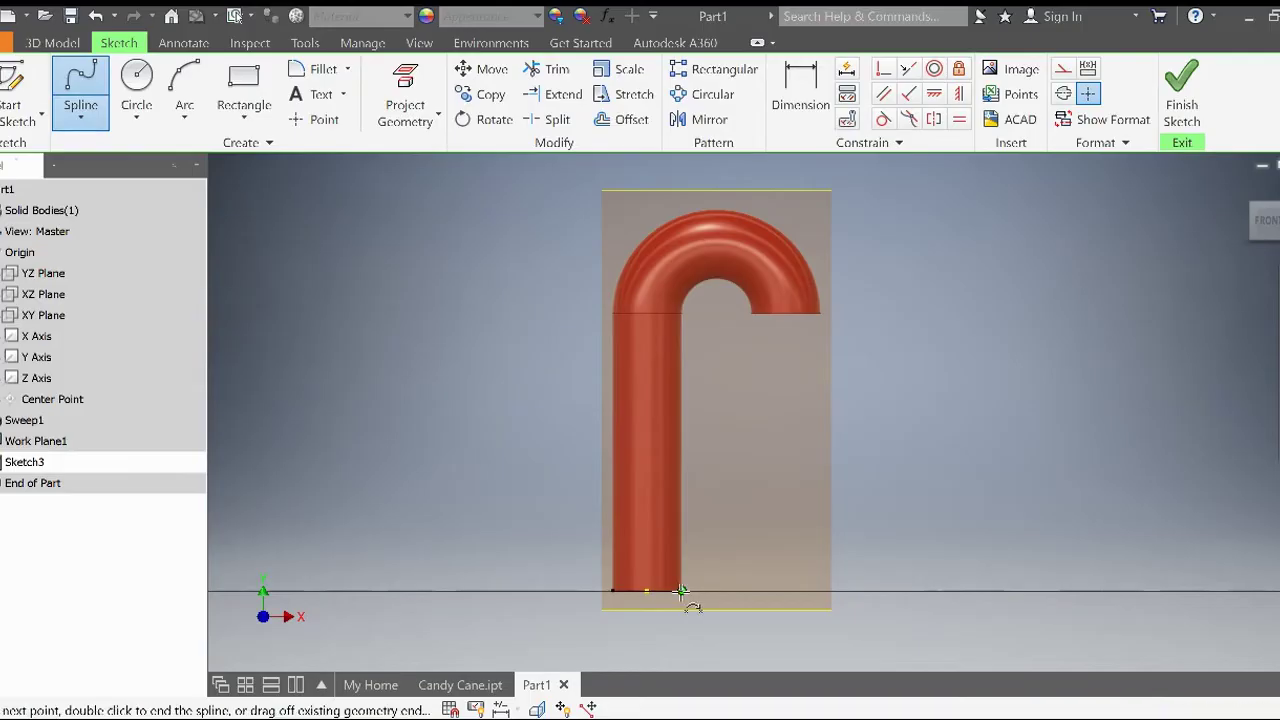
{"action": "left_click", "coordinate": [613, 522]}
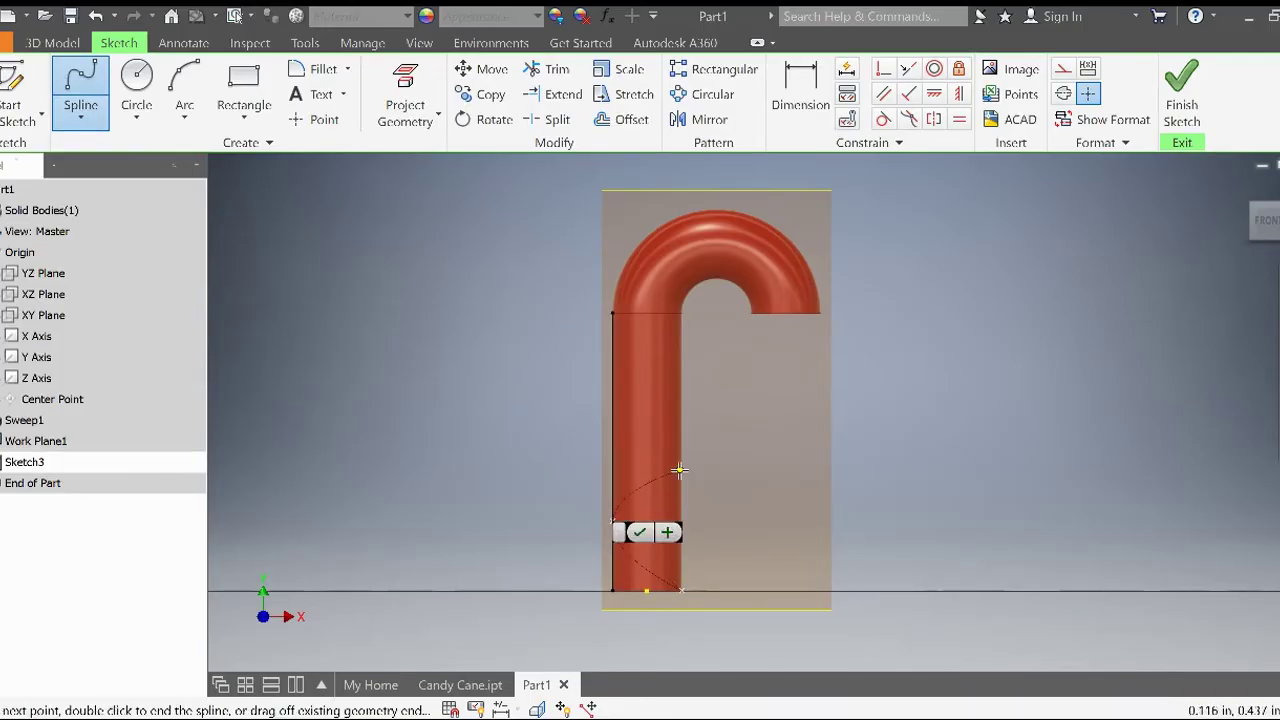
{"action": "left_click", "coordinate": [676, 466]}
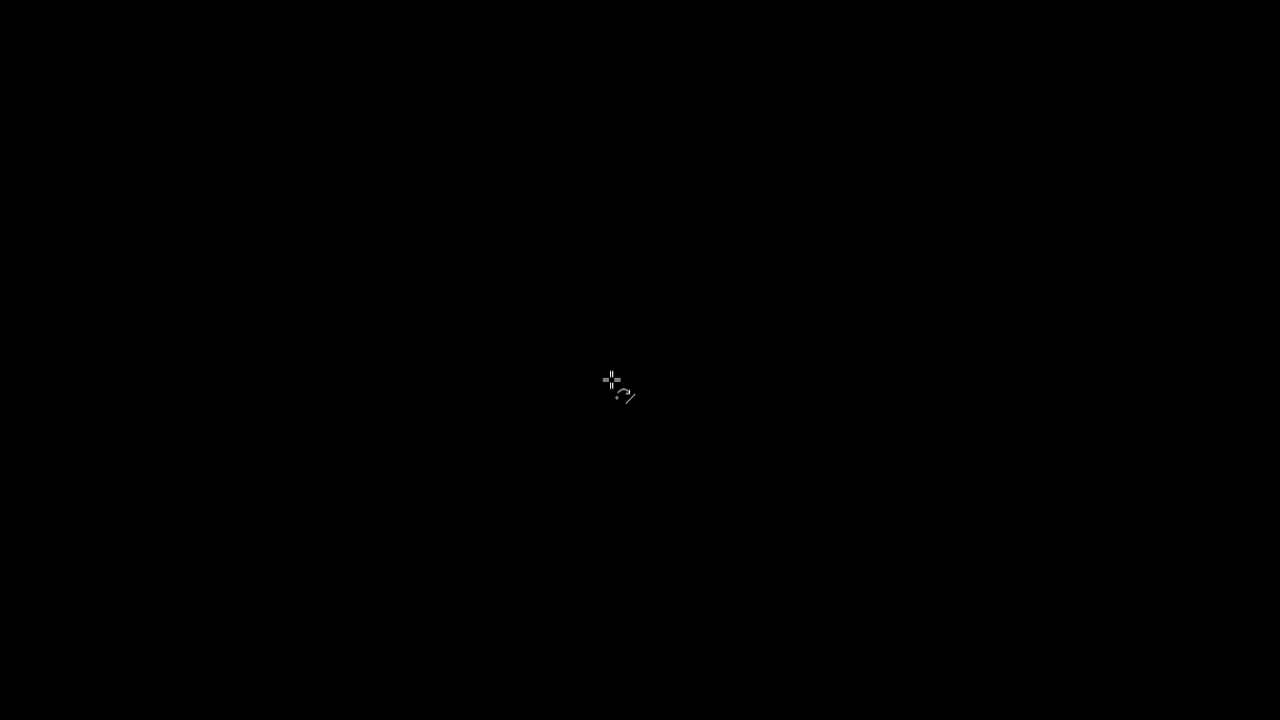
{"action": "left_click", "coordinate": [613, 378]}
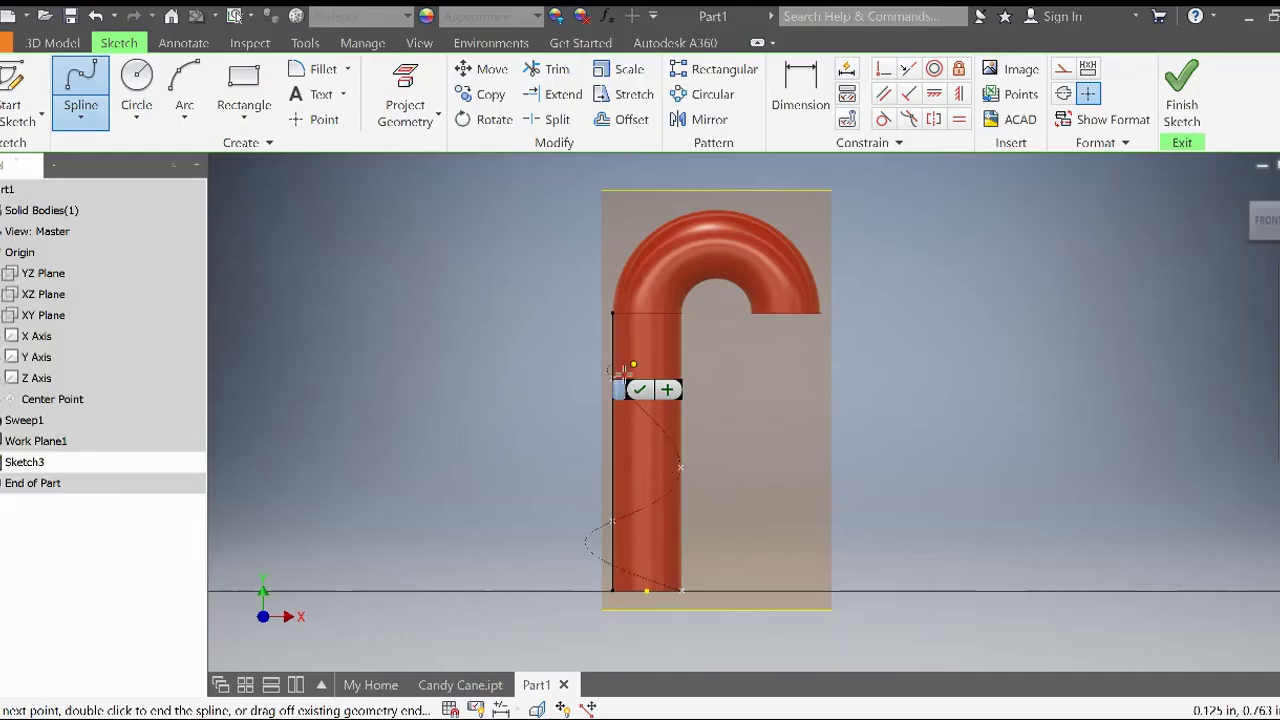
{"action": "left_click", "coordinate": [680, 340]}
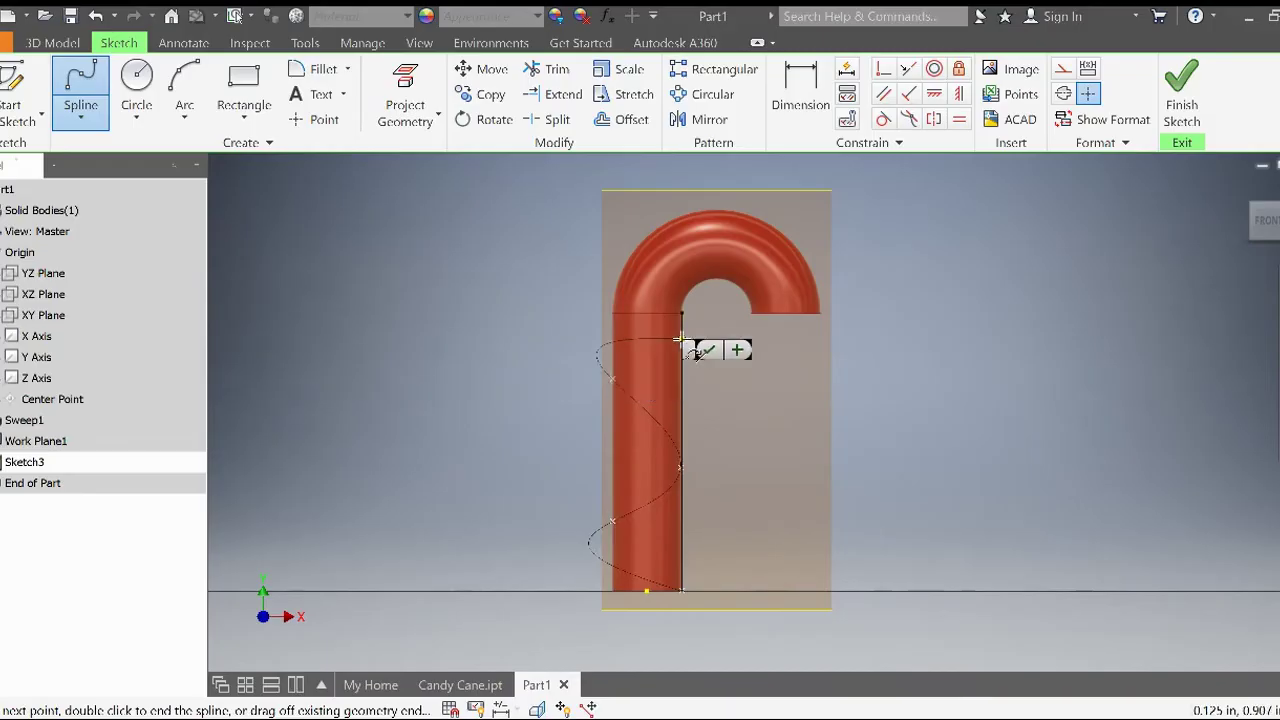
{"action": "left_click", "coordinate": [697, 286]}
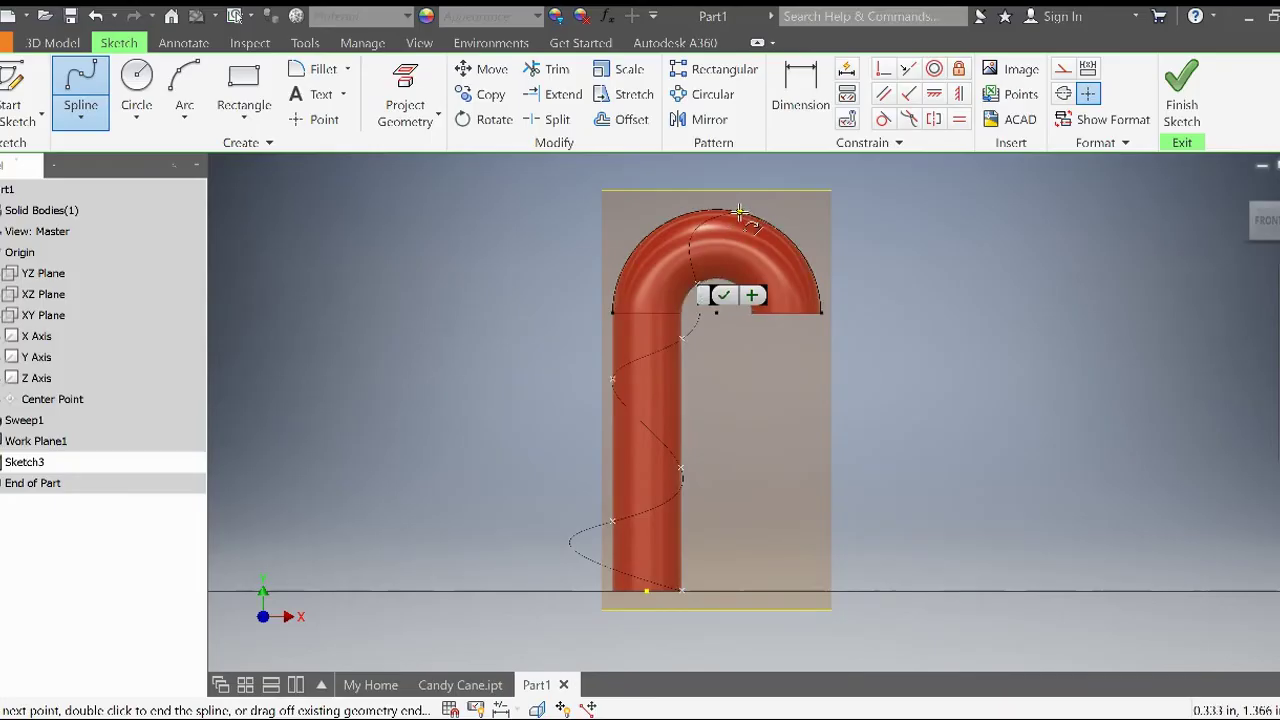
{"action": "left_click", "coordinate": [739, 212]}
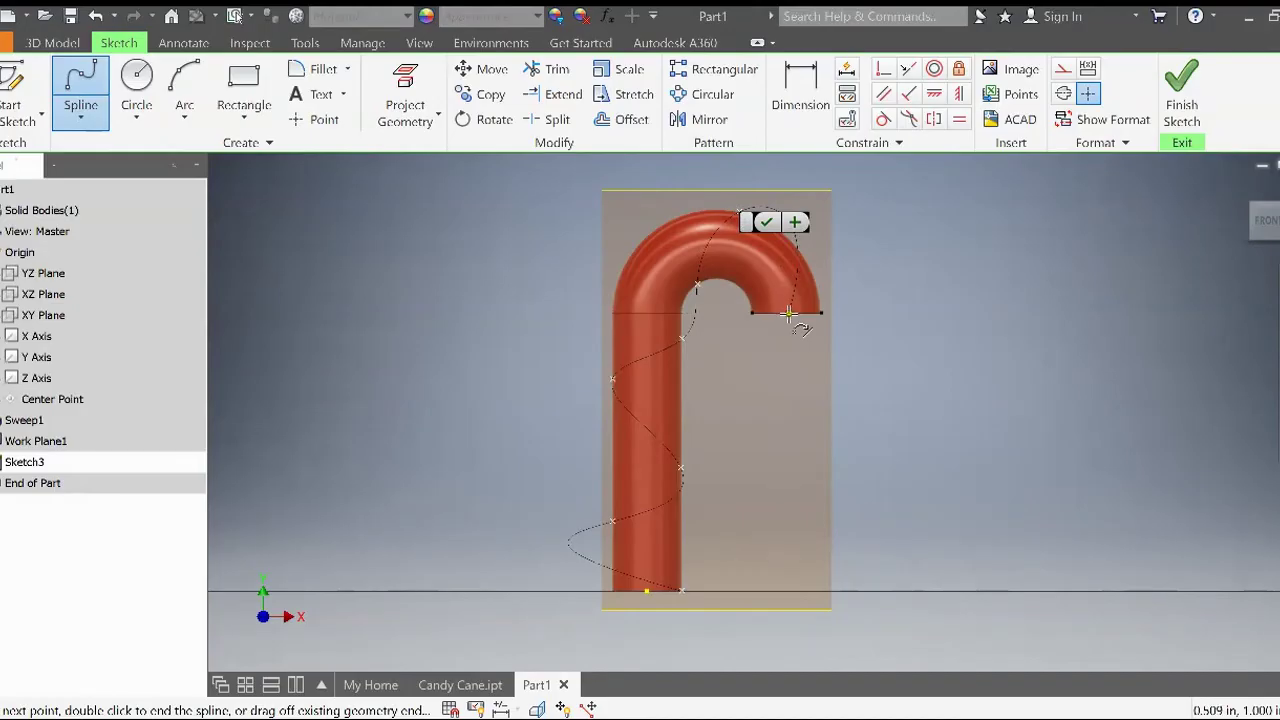
{"action": "left_click", "coordinate": [790, 314]}
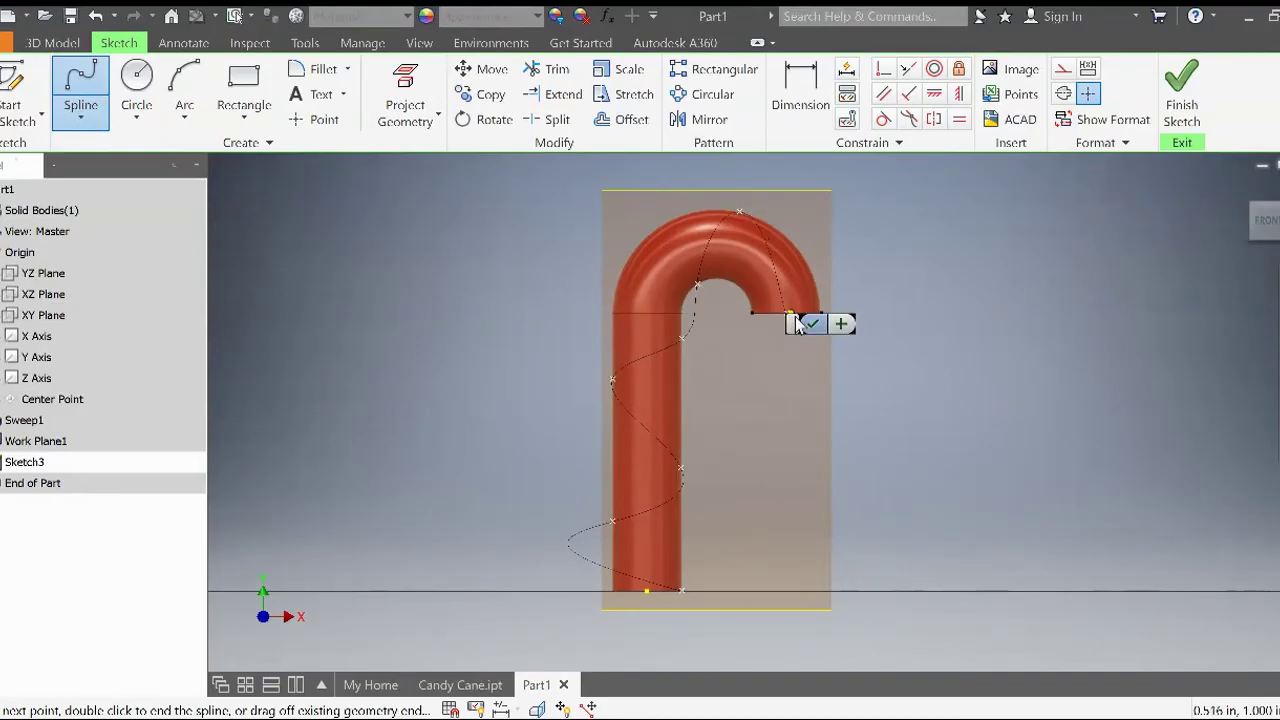
{"action": "left_click", "coordinate": [811, 323]}
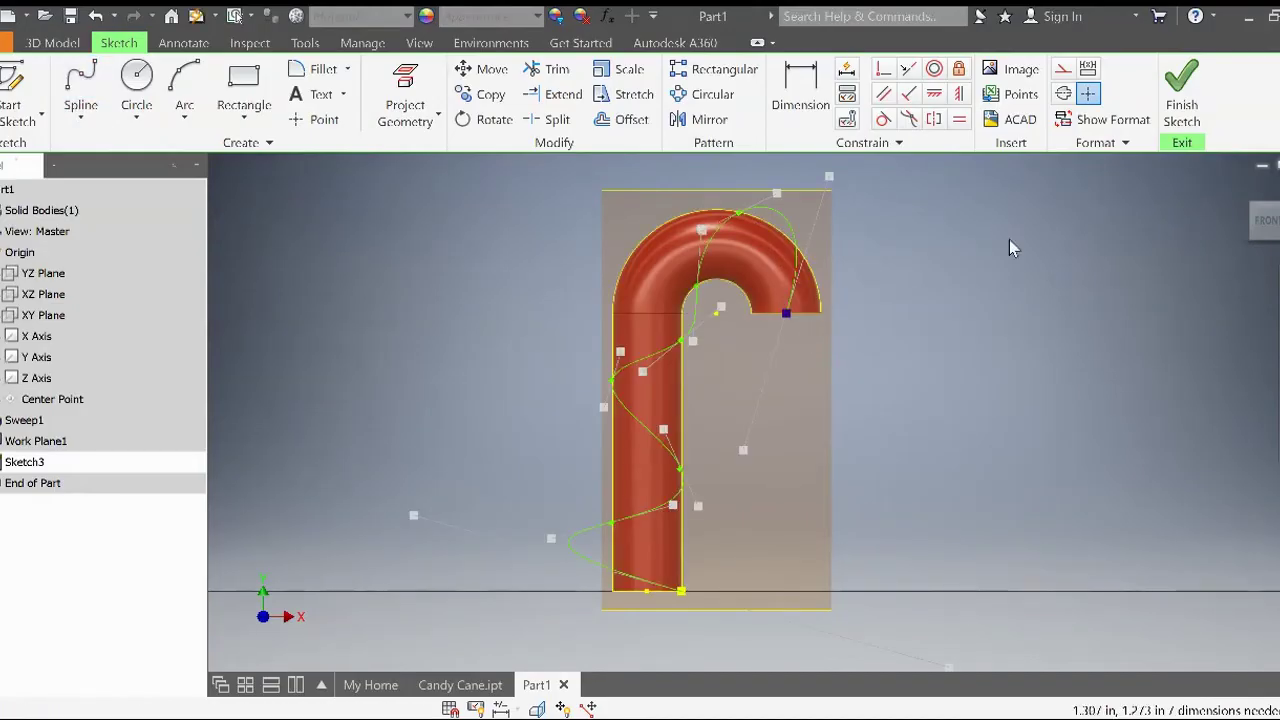
Split the cane's straight shaft and bend faces along the spline, creating Split1
{"action": "left_click", "coordinate": [1181, 100]}
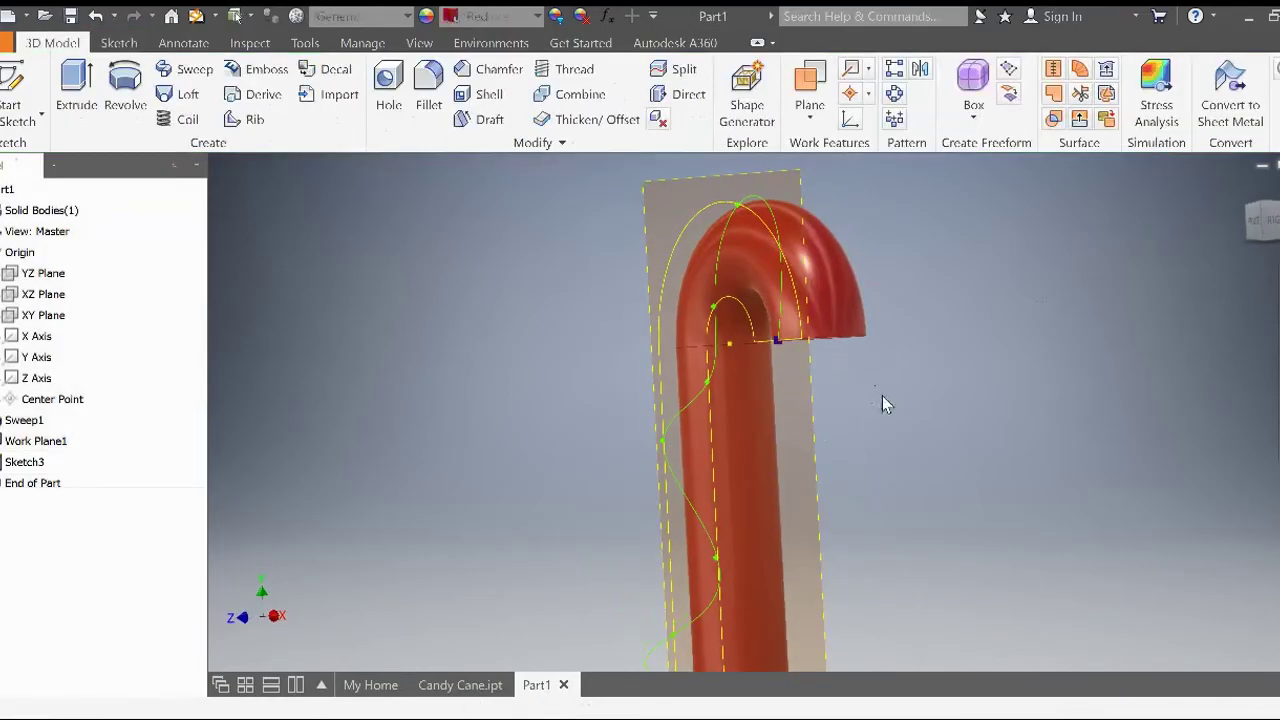
{"action": "left_click", "coordinate": [1246, 193]}
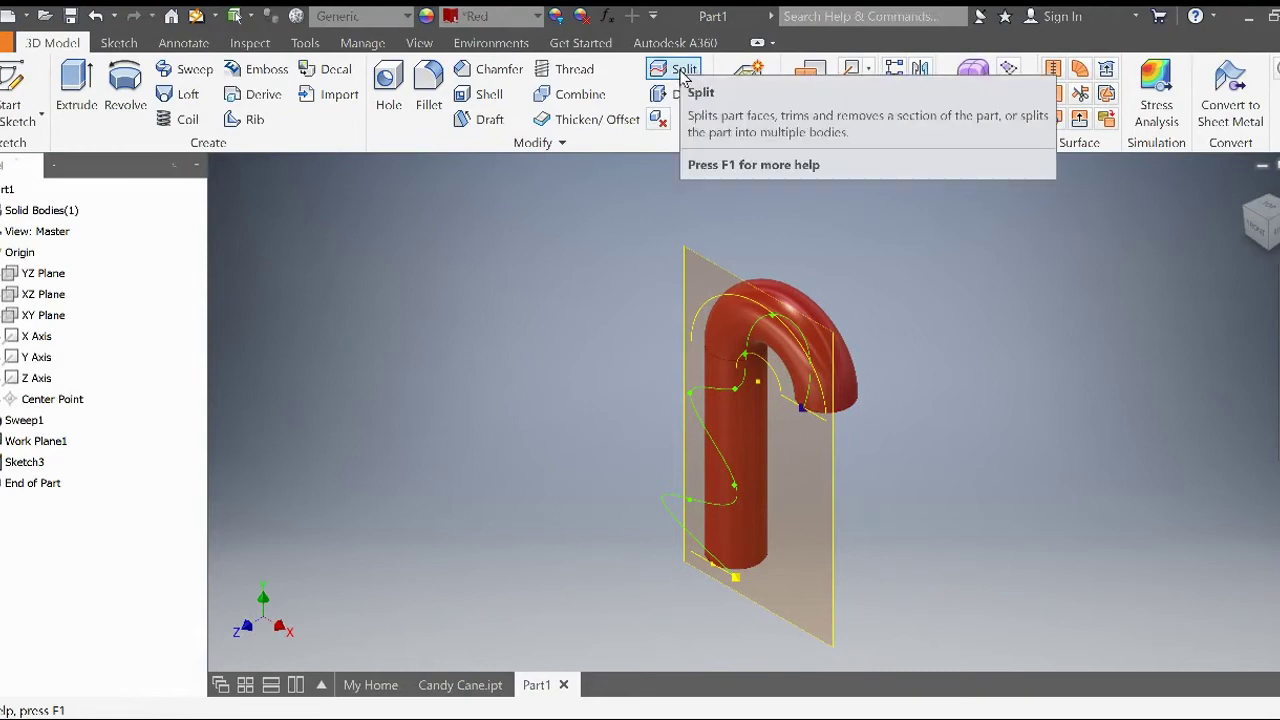
{"action": "left_click", "coordinate": [683, 76]}
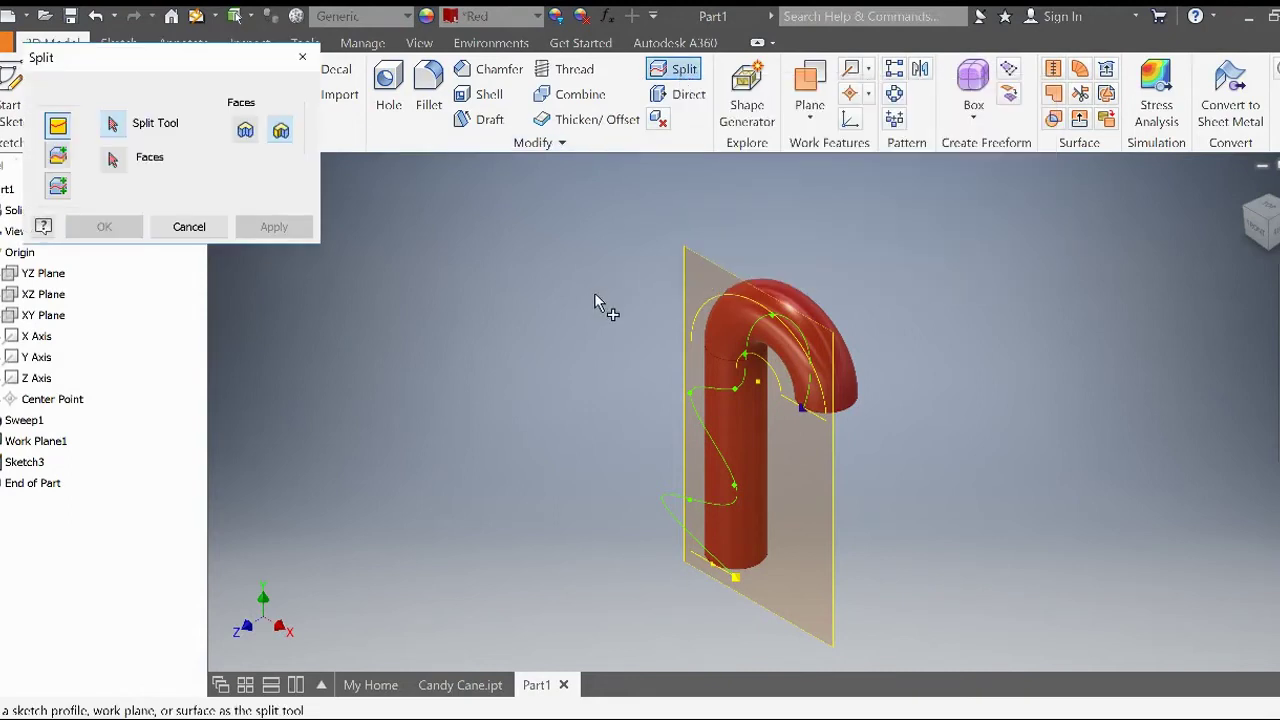
{"action": "left_click", "coordinate": [716, 398]}
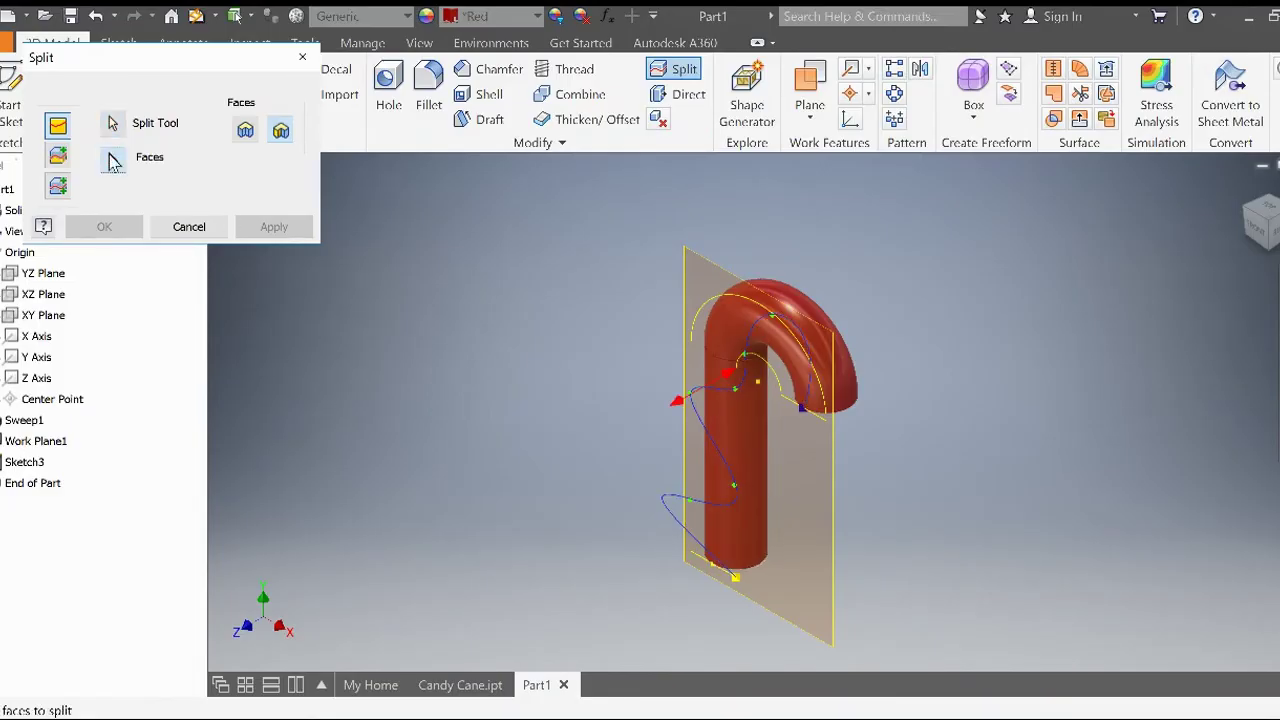
{"action": "left_click", "coordinate": [759, 461]}
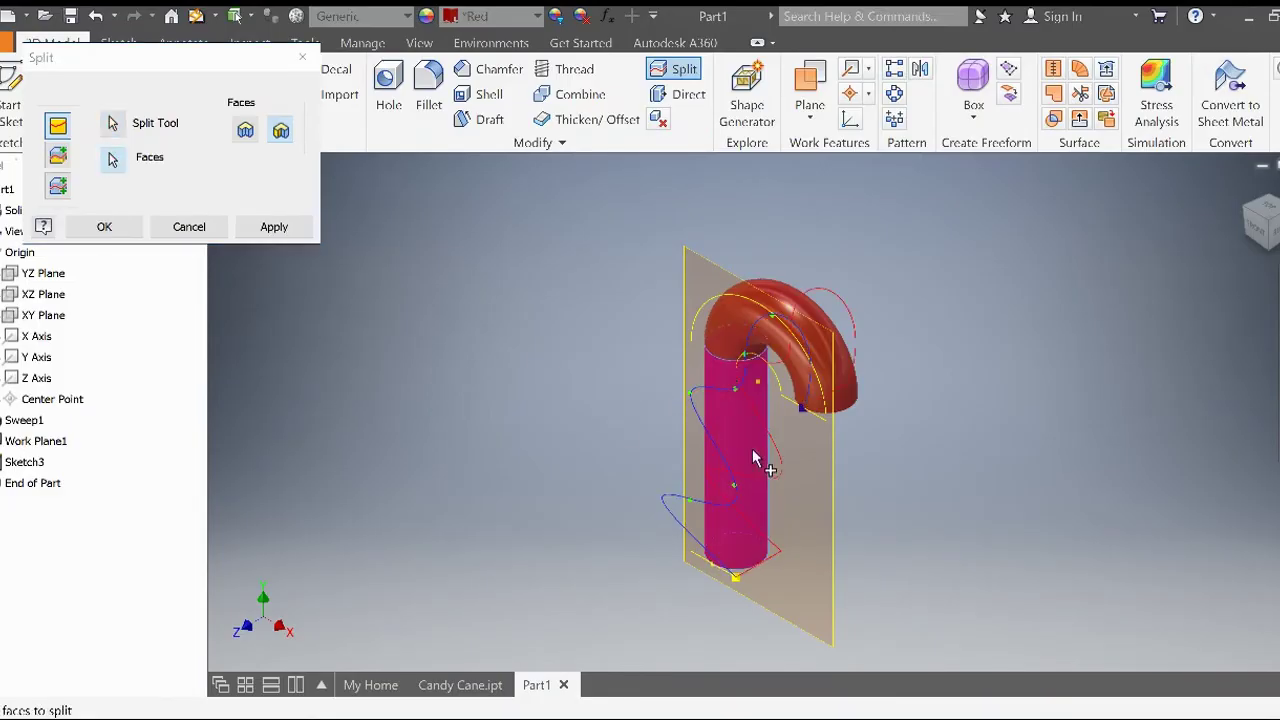
{"action": "left_click", "coordinate": [726, 324]}
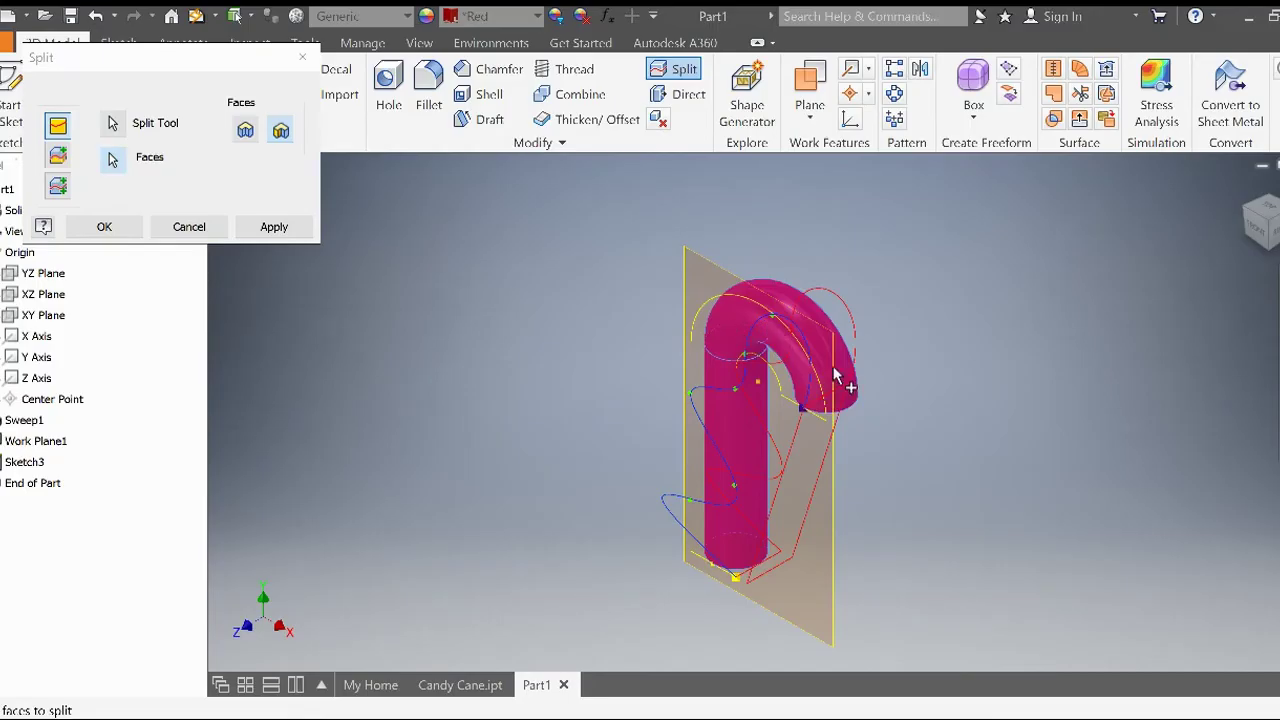
{"action": "left_click", "coordinate": [274, 227]}
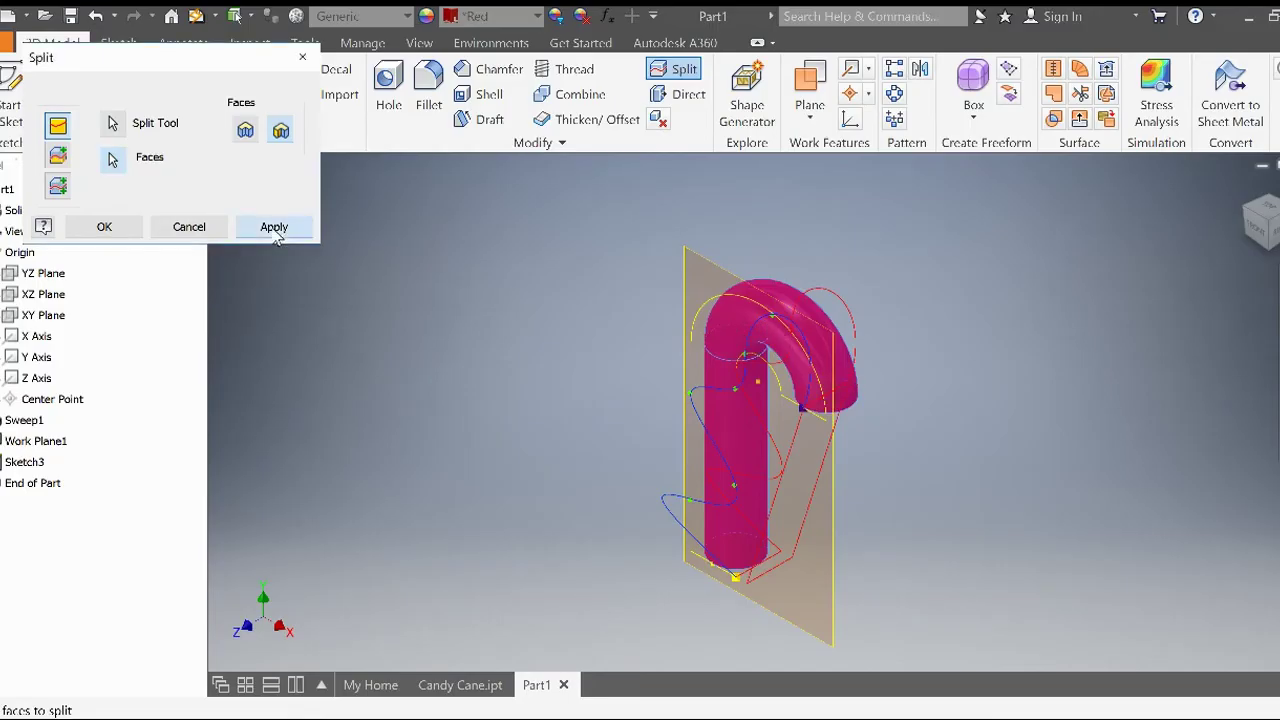
{"action": "left_click", "coordinate": [301, 62]}
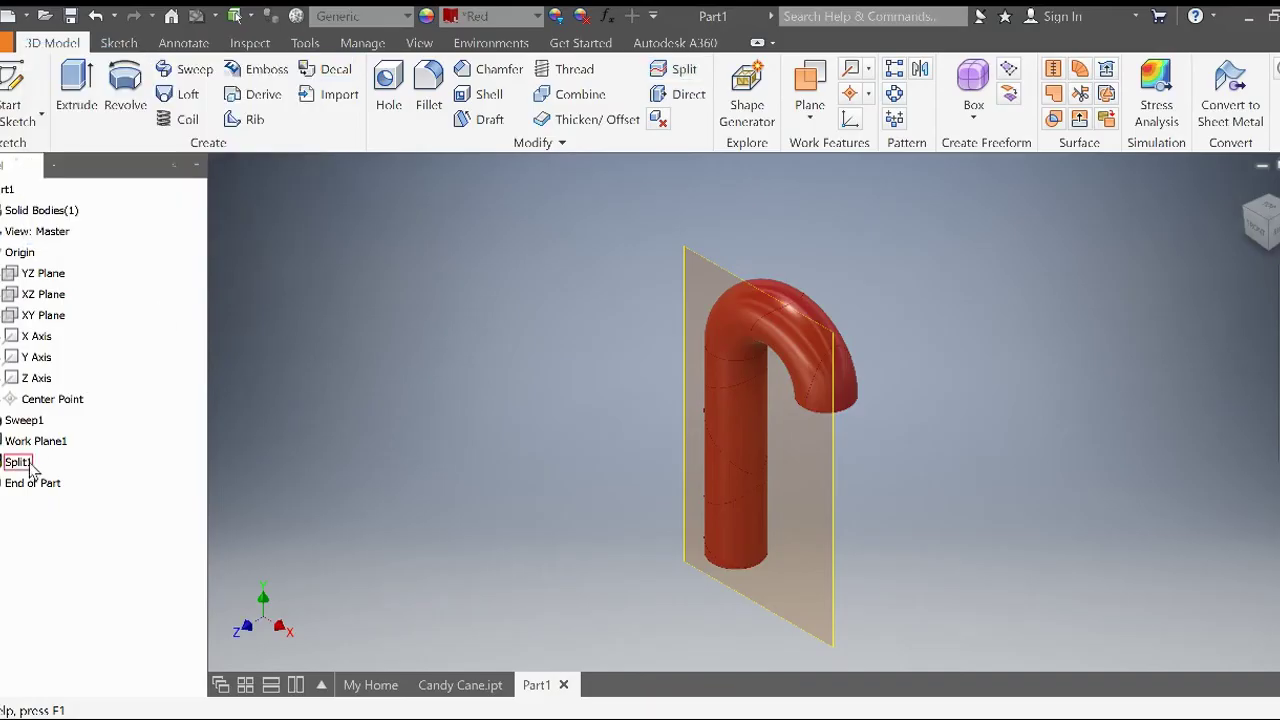
Zoom in and out around the split red candy cane
{"action": "scroll", "coordinate": [837, 422], "scroll_direction": "down", "scroll_amount": 3}
{"action": "scroll", "coordinate": [837, 422], "scroll_direction": "down", "scroll_amount": 3}
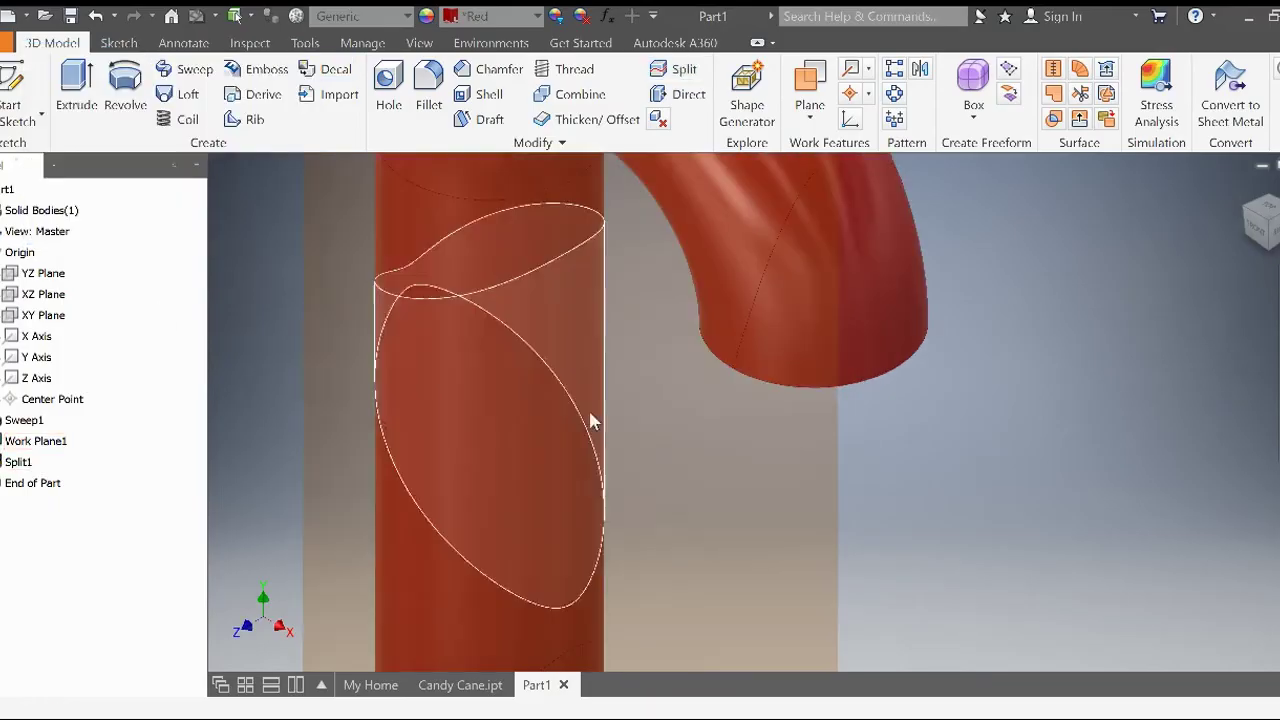
{"action": "scroll", "coordinate": [985, 483], "scroll_direction": "up", "scroll_amount": 3}
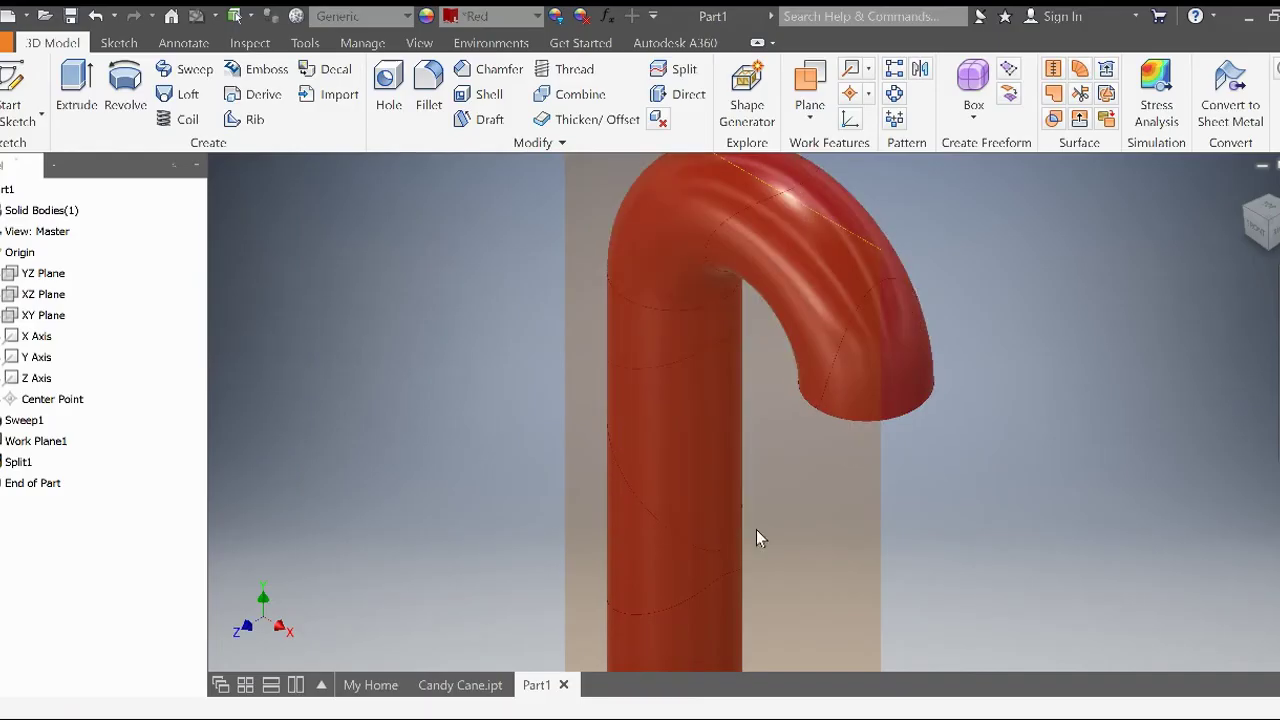
{"action": "scroll", "coordinate": [756, 529], "scroll_direction": "down", "scroll_amount": 3}
{"action": "scroll", "coordinate": [736, 528], "scroll_direction": "up", "scroll_amount": 4}
{"action": "scroll", "coordinate": [736, 527], "scroll_direction": "up", "scroll_amount": 2}
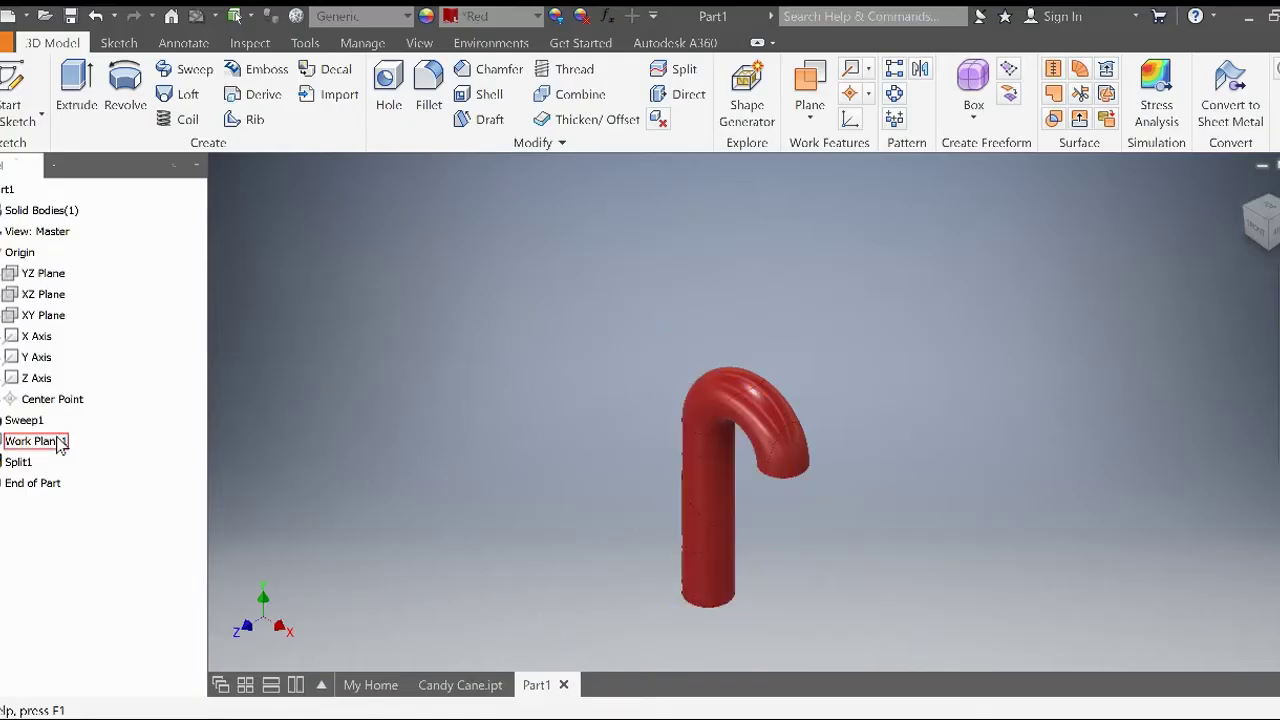
Make the bottom, middle, upper and hook-end split faces White, then orbit to inspect stripes
{"action": "left_click", "coordinate": [1243, 190]}
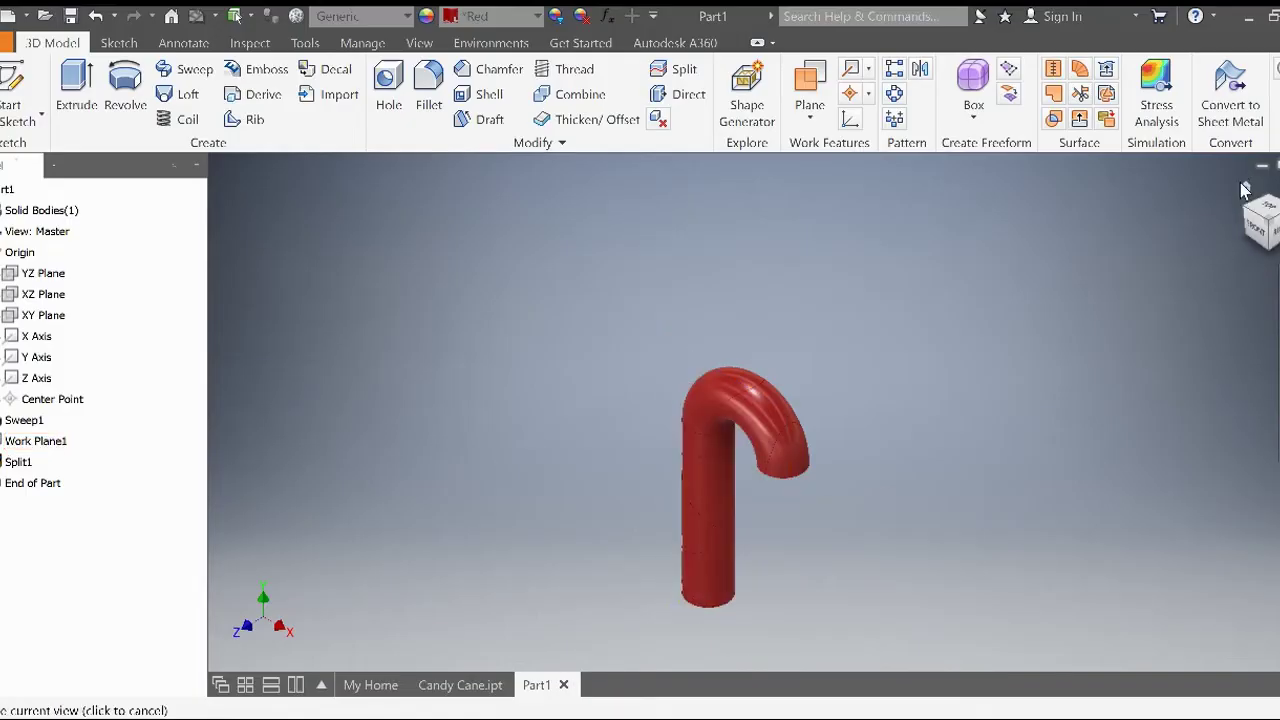
{"action": "left_click", "coordinate": [703, 545]}
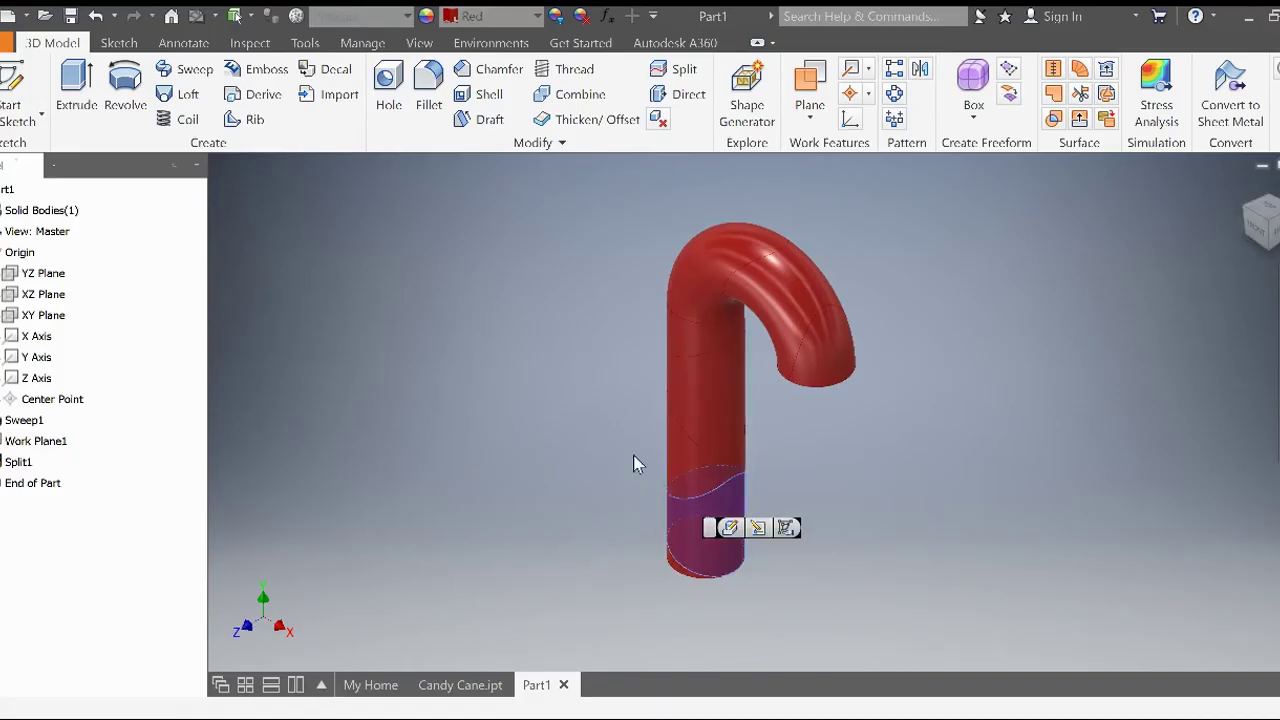
{"action": "left_click", "coordinate": [717, 404], "text": "ctrl"}
{"action": "left_click", "coordinate": [688, 297], "text": "ctrl"}
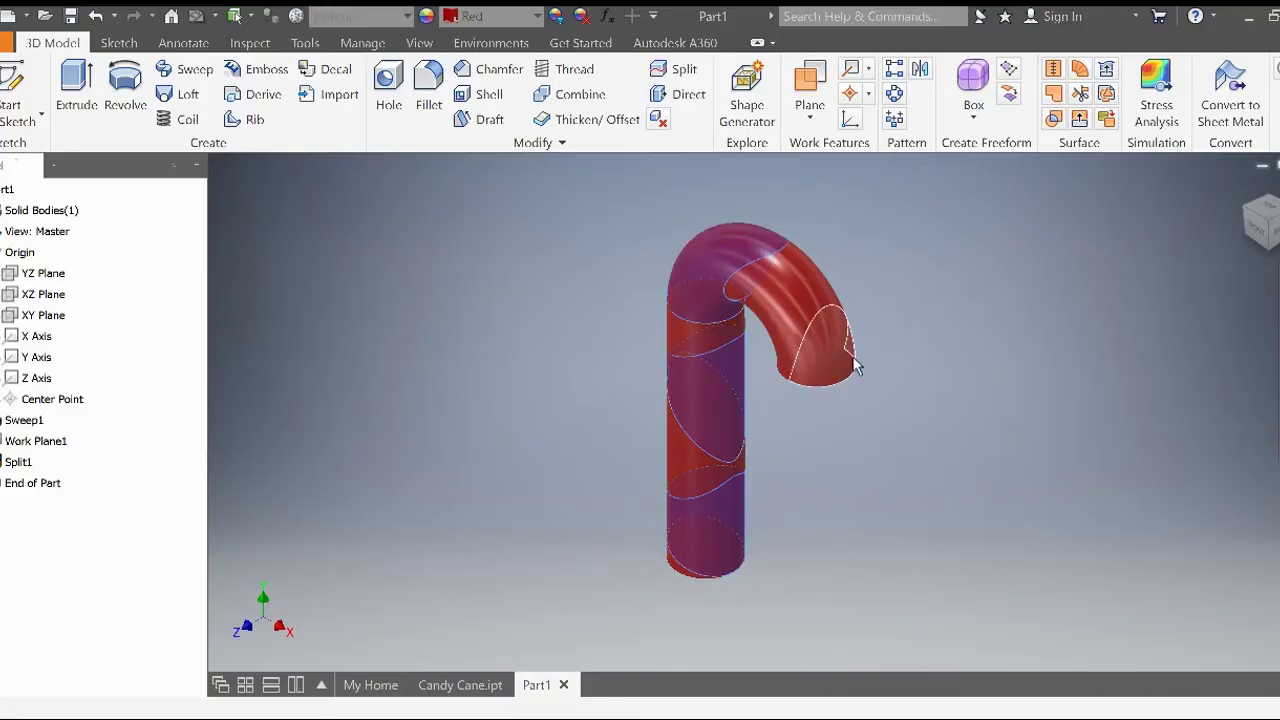
{"action": "left_click", "coordinate": [843, 362], "text": "ctrl"}
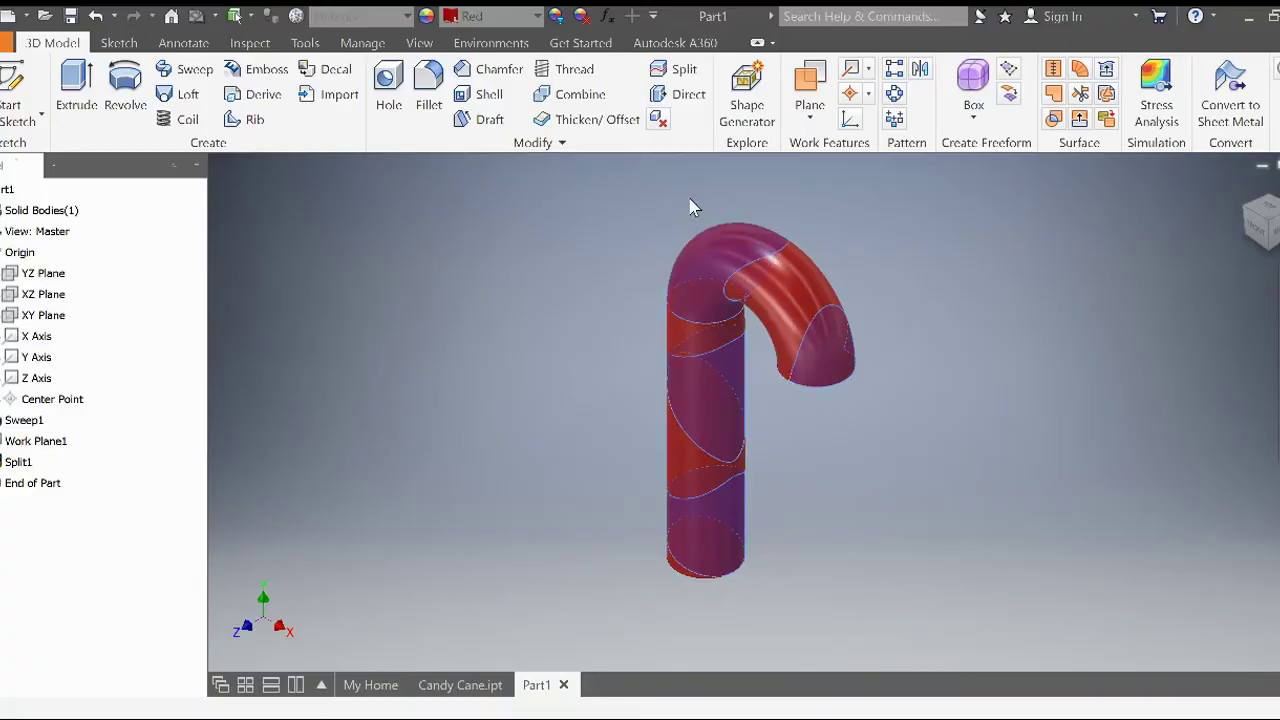
{"action": "left_click", "coordinate": [495, 16]}
{"action": "type", "text": "w"}
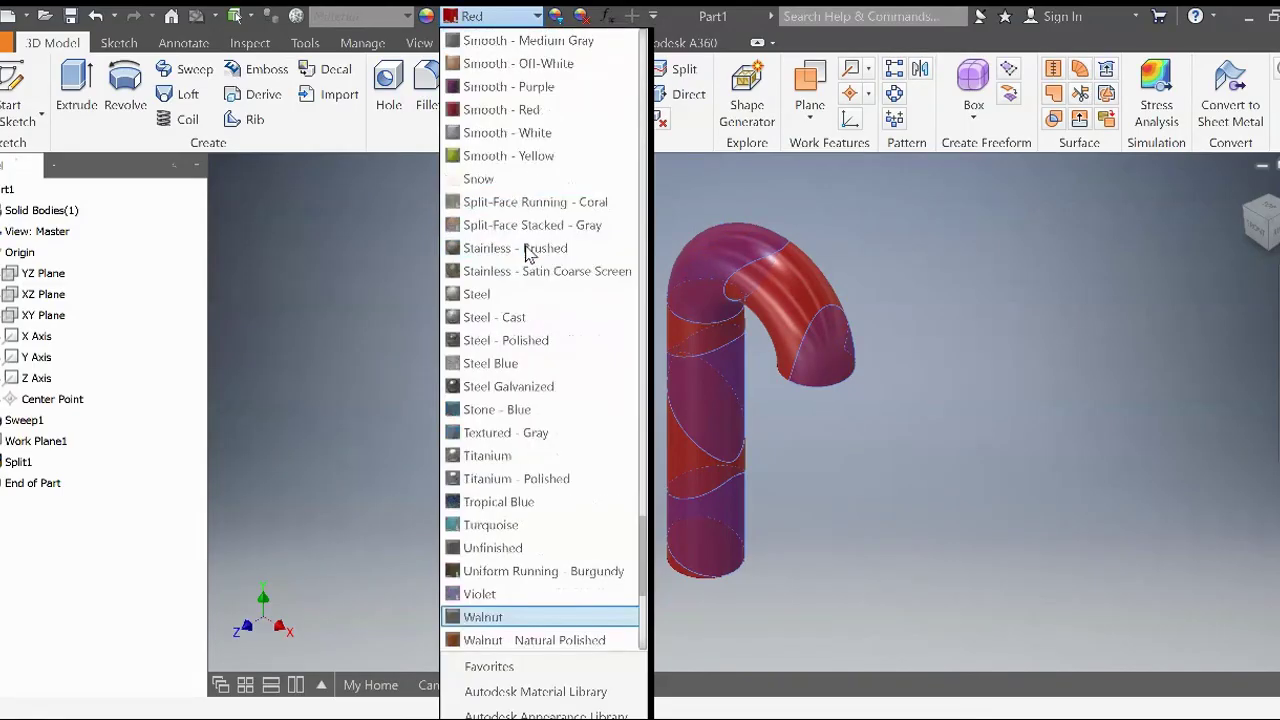
{"action": "type", "text": "h"}
{"action": "scroll", "coordinate": [515, 590], "scroll_direction": "down", "scroll_amount": 1}
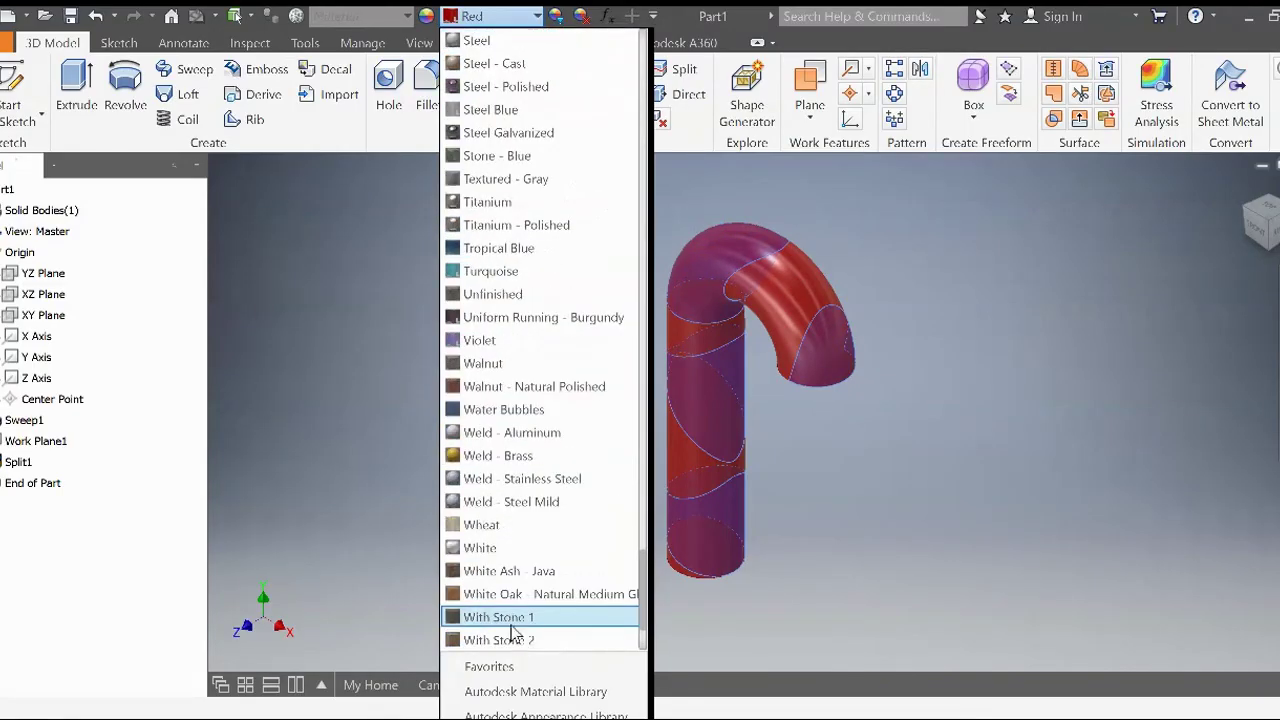
{"action": "left_click", "coordinate": [505, 549]}
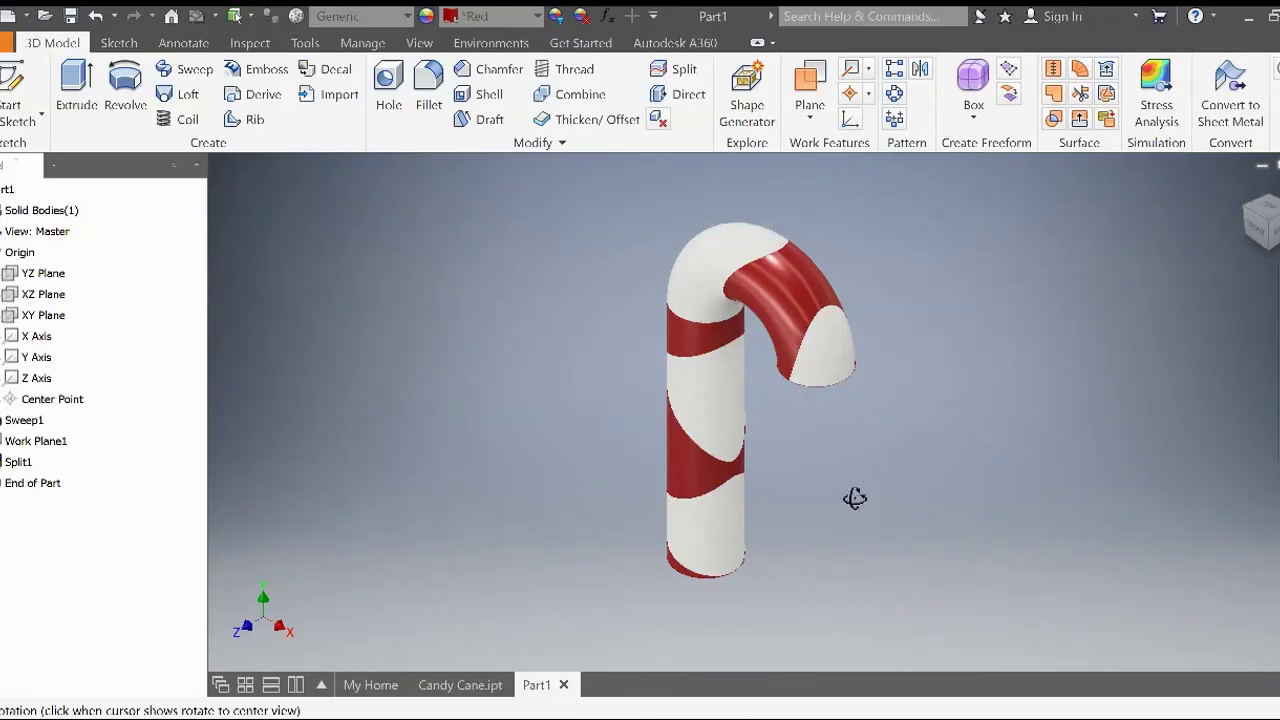
{"action": "middle_click_drag", "start_coordinate": [854, 499], "coordinate": [866, 477], "text": "shift"}
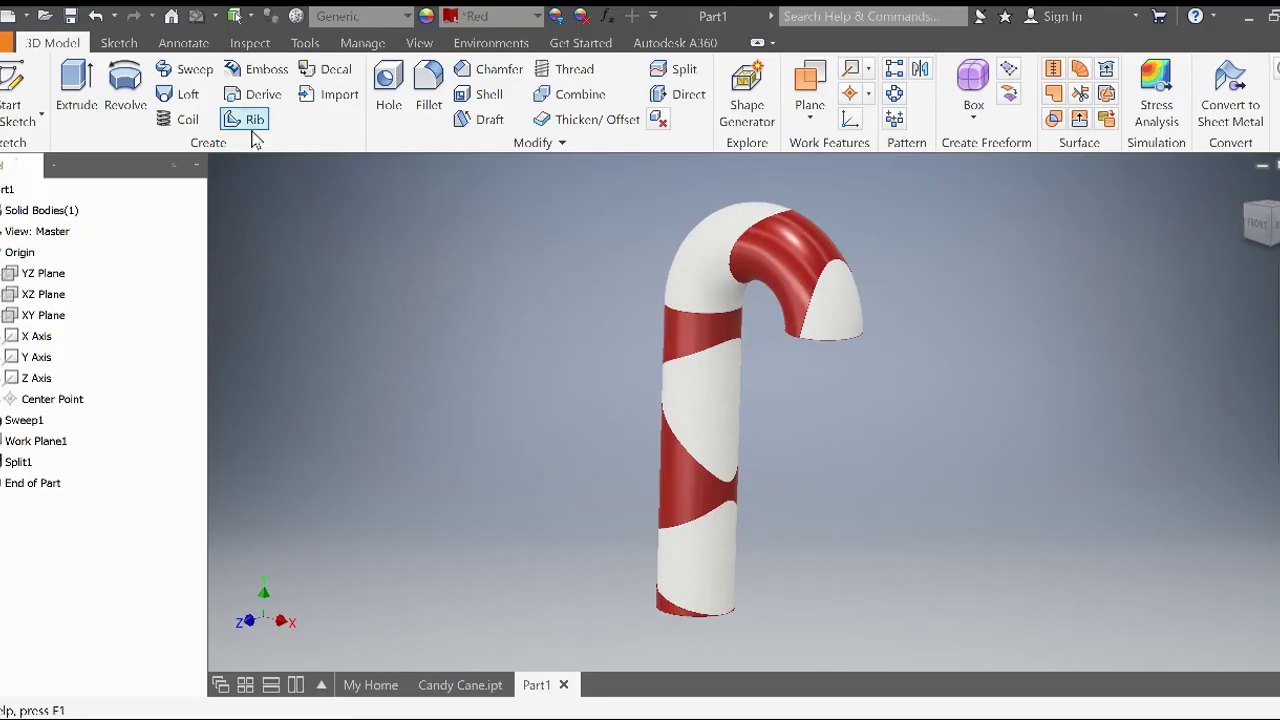
Fillet the hook tip's end edges with a .1 radius, creating Fillet1
{"action": "left_click", "coordinate": [425, 100]}
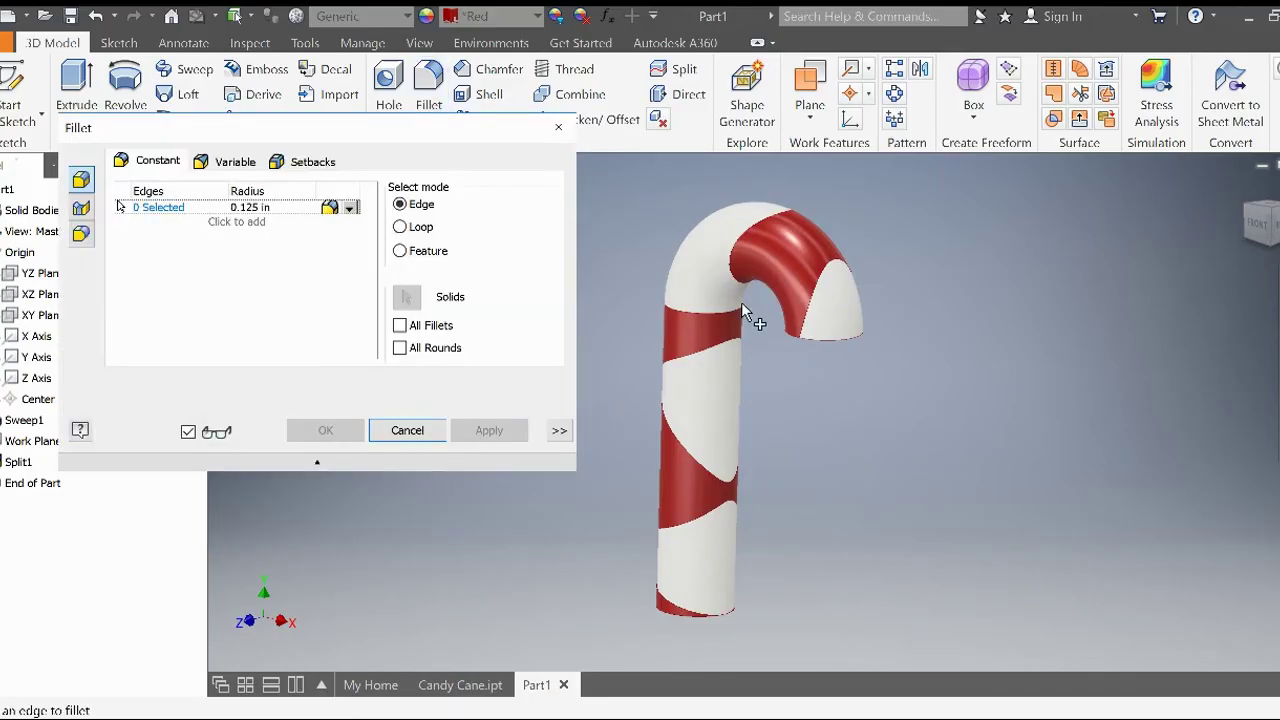
{"action": "left_click", "coordinate": [833, 340]}
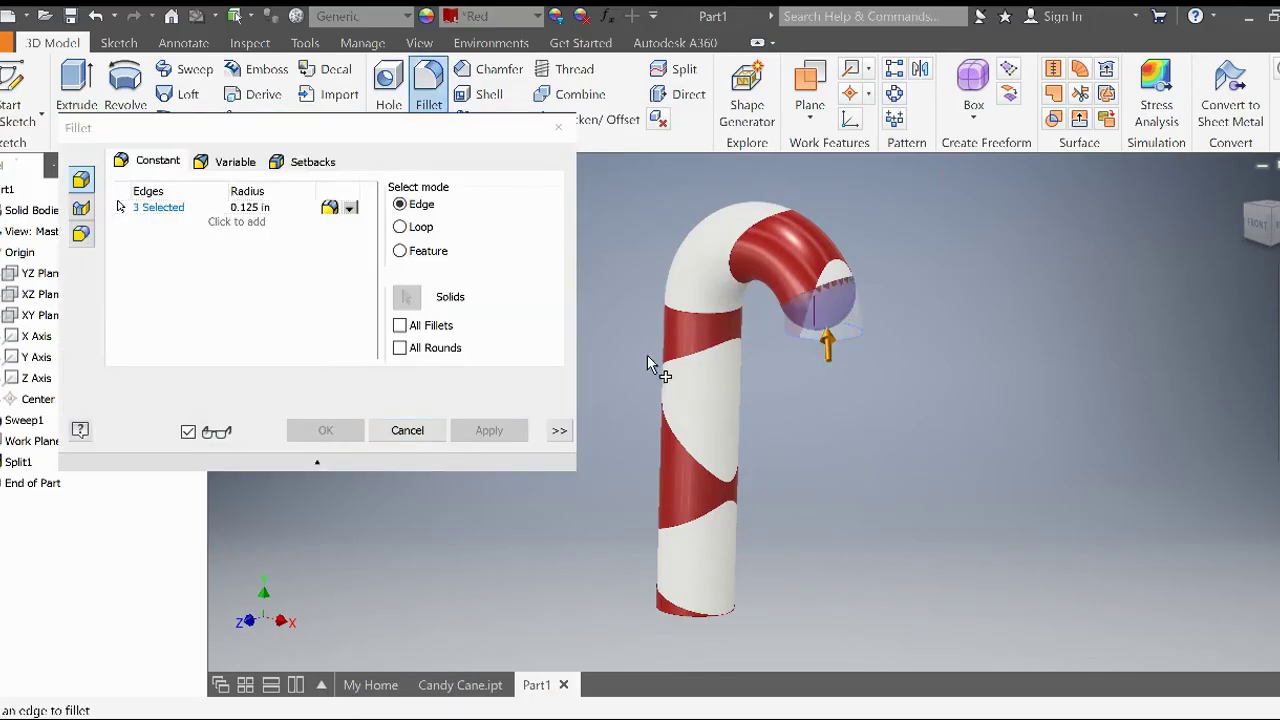
{"action": "left_click", "coordinate": [284, 208]}
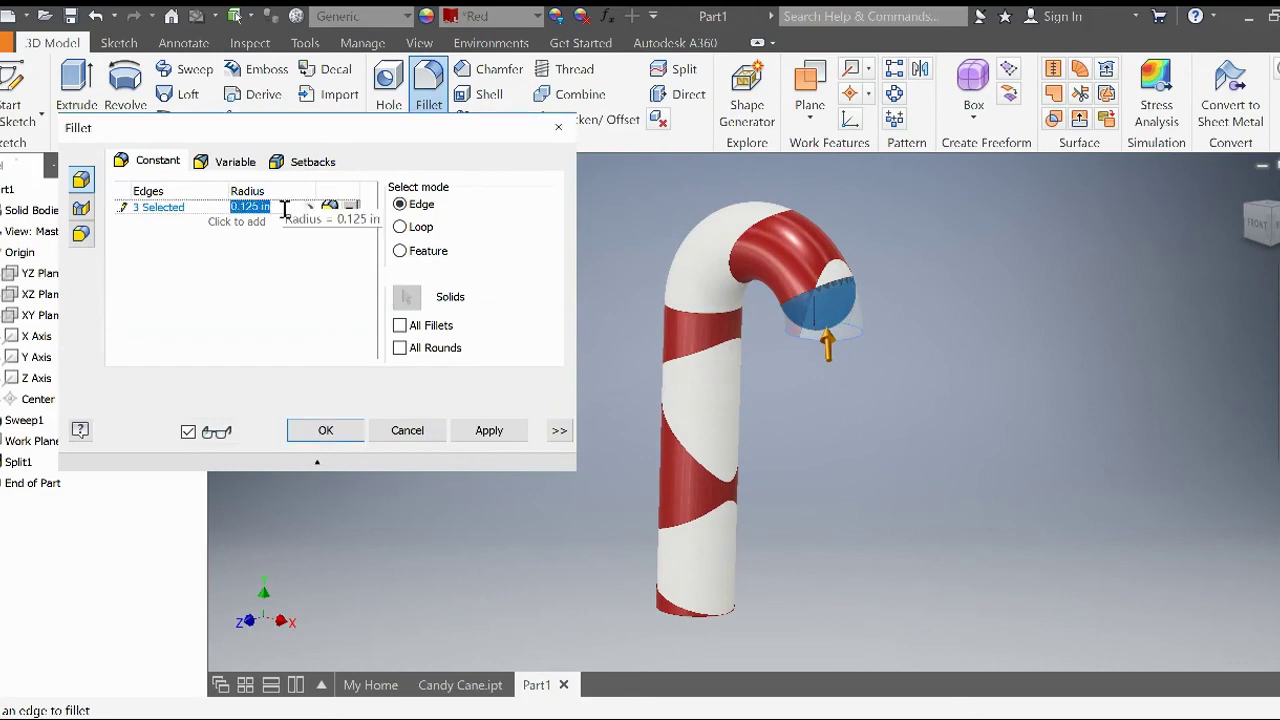
{"action": "type", "text": "1"}
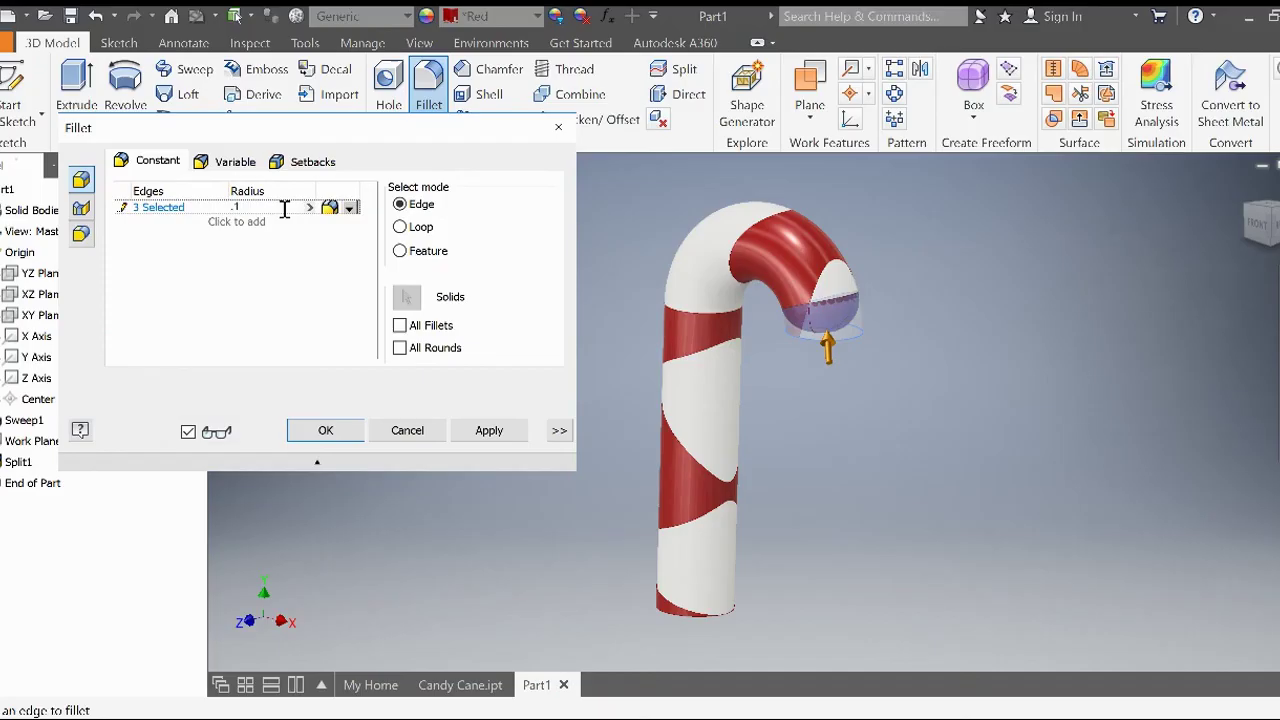
{"action": "left_click", "coordinate": [324, 430]}
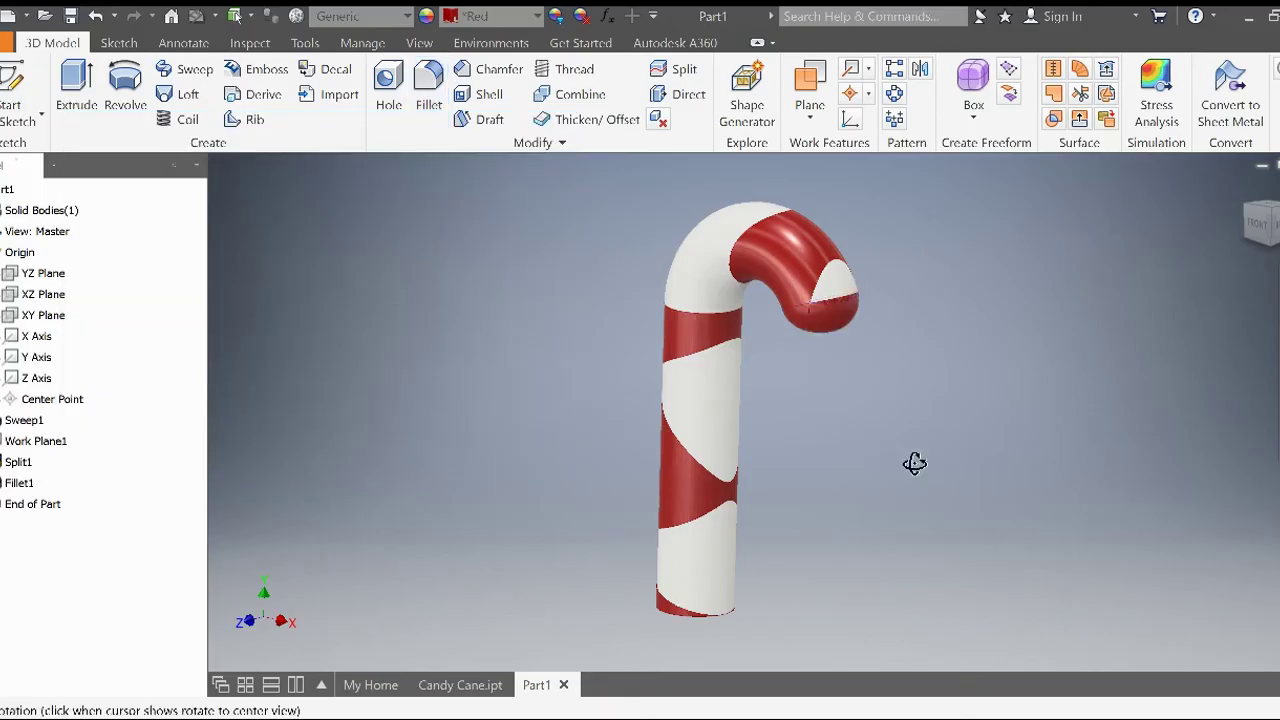
{"action": "mouse_move", "coordinate": [914, 463]}
{"action": "middle_mouse_down", "text": "shift"}
{"action": "mouse_move", "coordinate": [971, 457]}
{"action": "mouse_move", "coordinate": [946, 463]}
{"action": "middle_mouse_up", "text": "shift"}
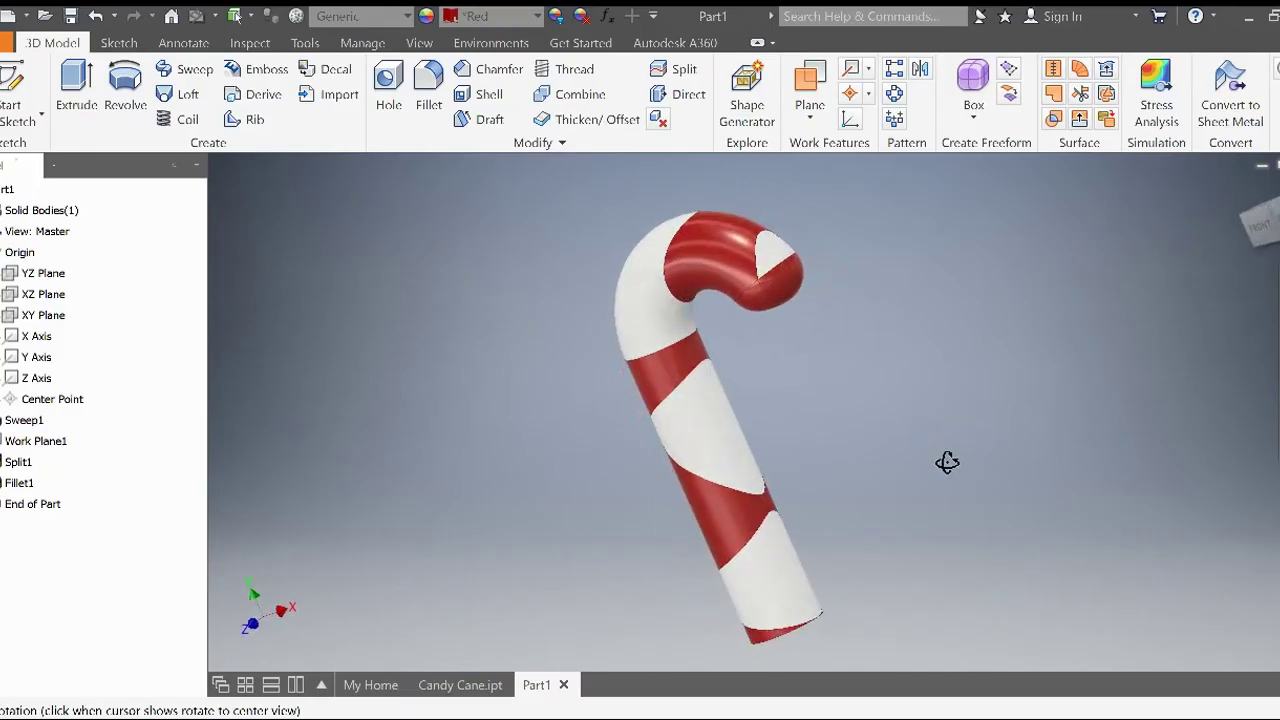
{"action": "left_click", "coordinate": [1246, 188]}
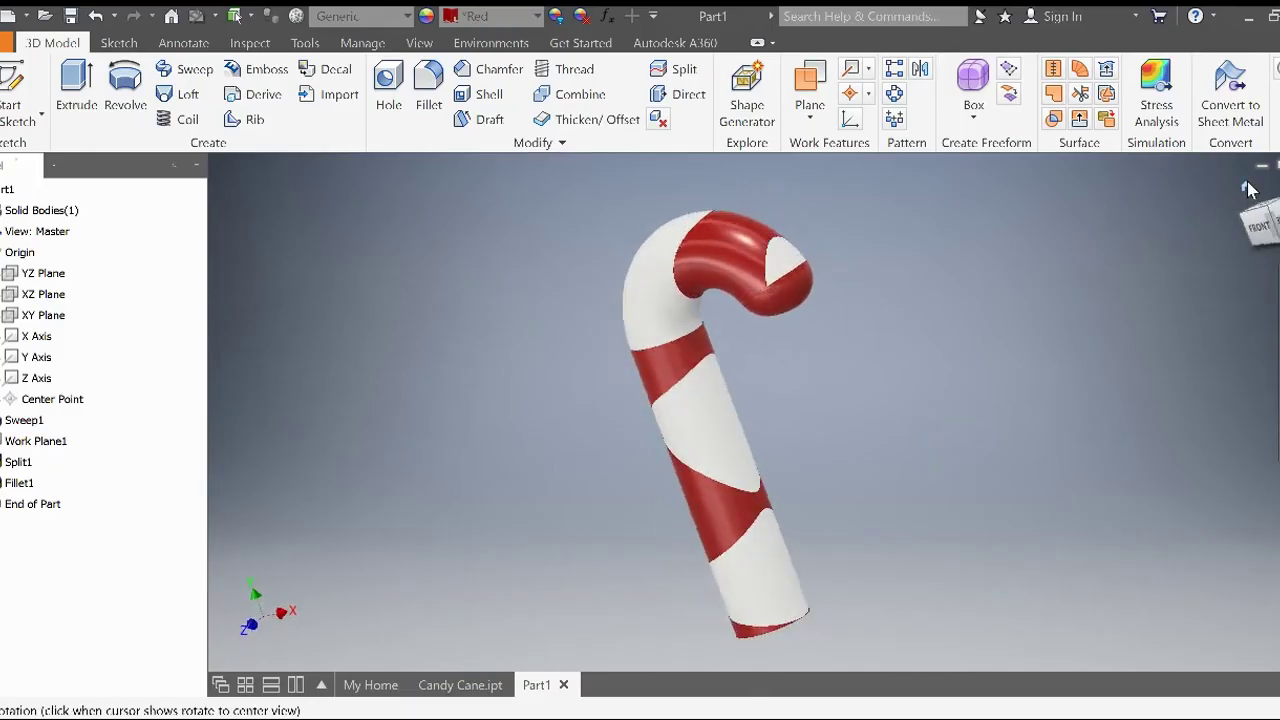